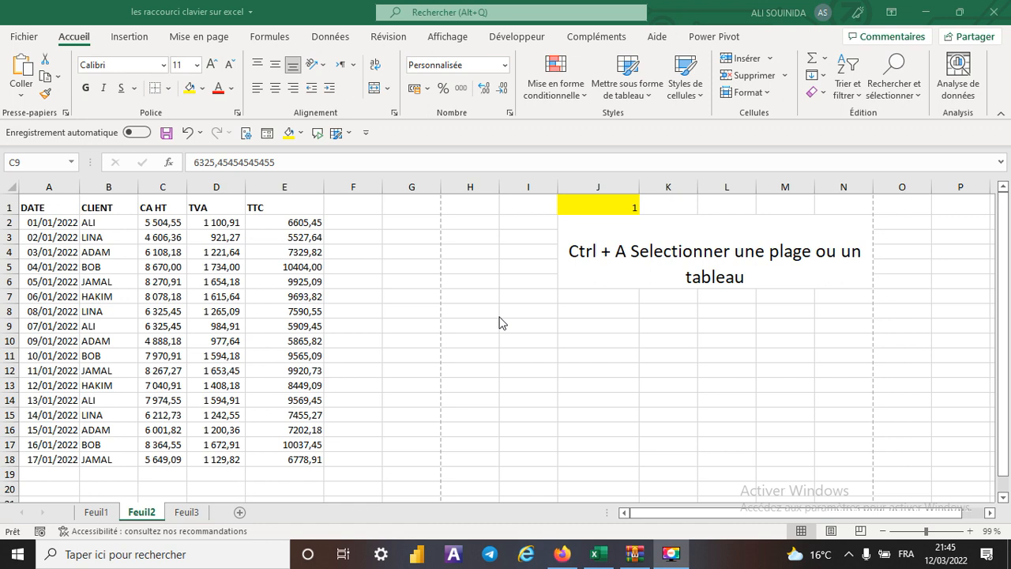
- Select the entire data table A1:E18, and set the shortcut number in J1 to 2
left_click(162, 326)
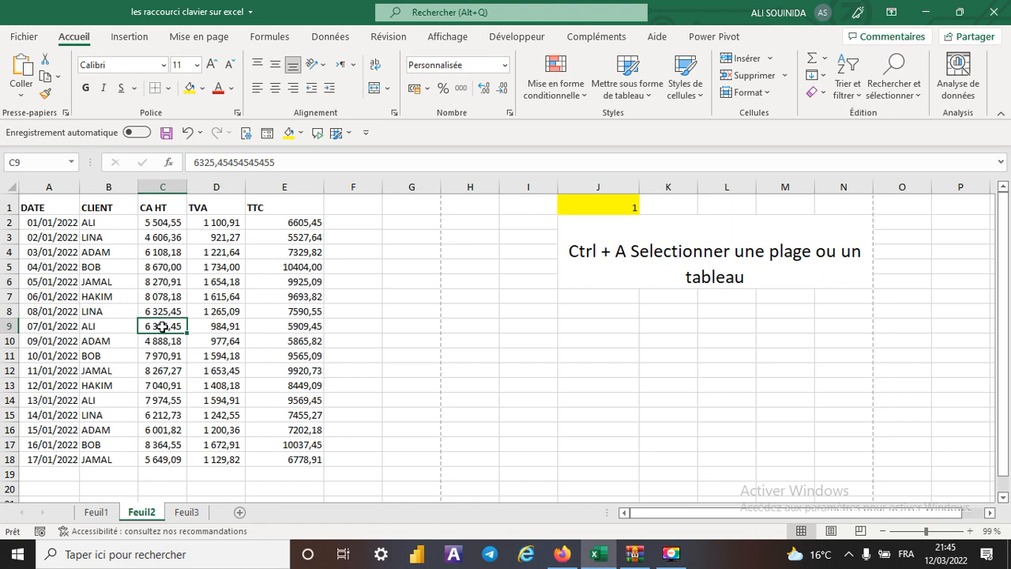
key("ctrl+a")
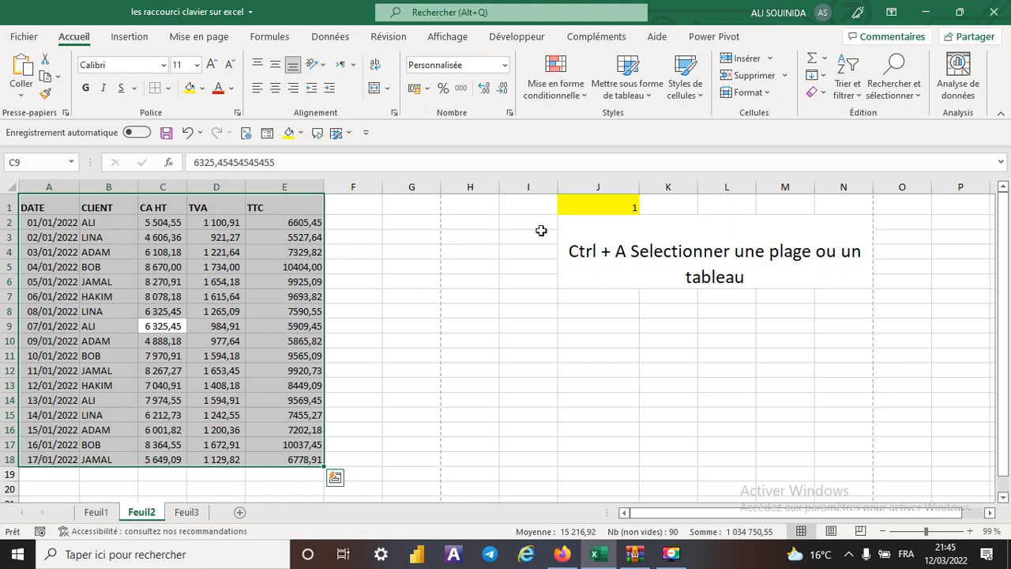
left_click(593, 207)
left_click(645, 207)
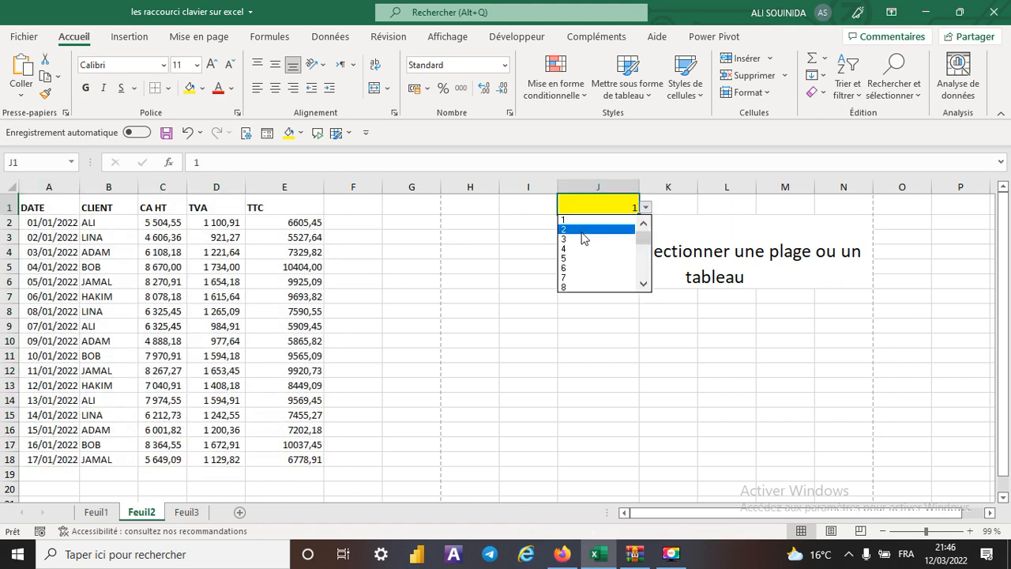
left_click(597, 229)
- Enter A in cell H2 and fill it down through H16
left_click(532, 337)
left_click(473, 225)
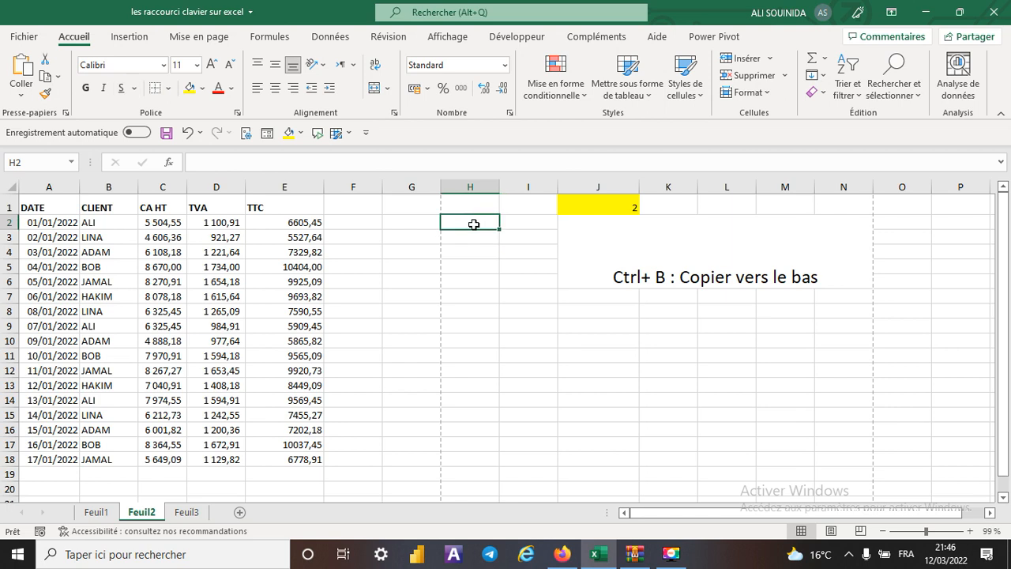
type("A")
key("Return")
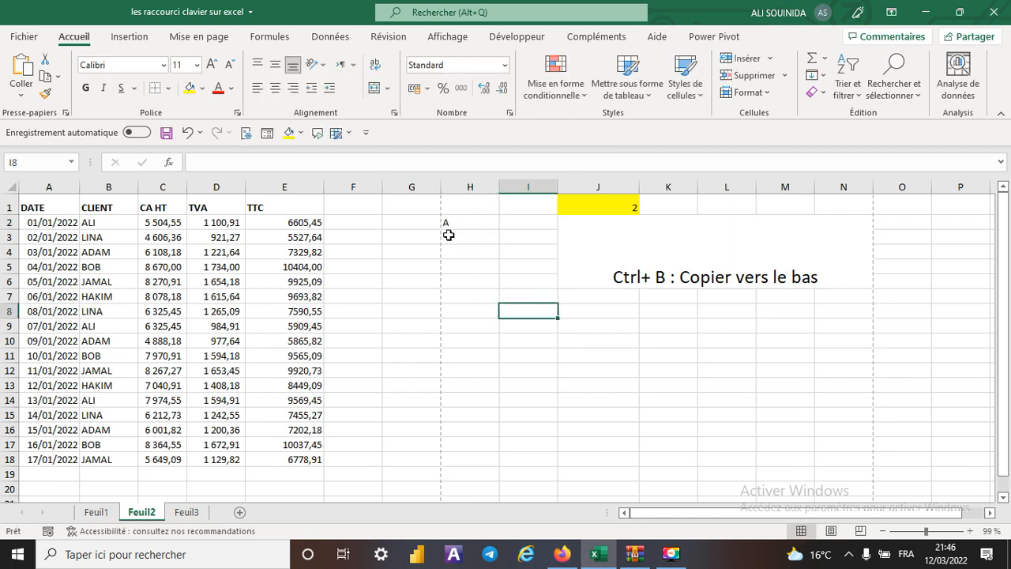
left_click_drag(469, 222, 469, 436)
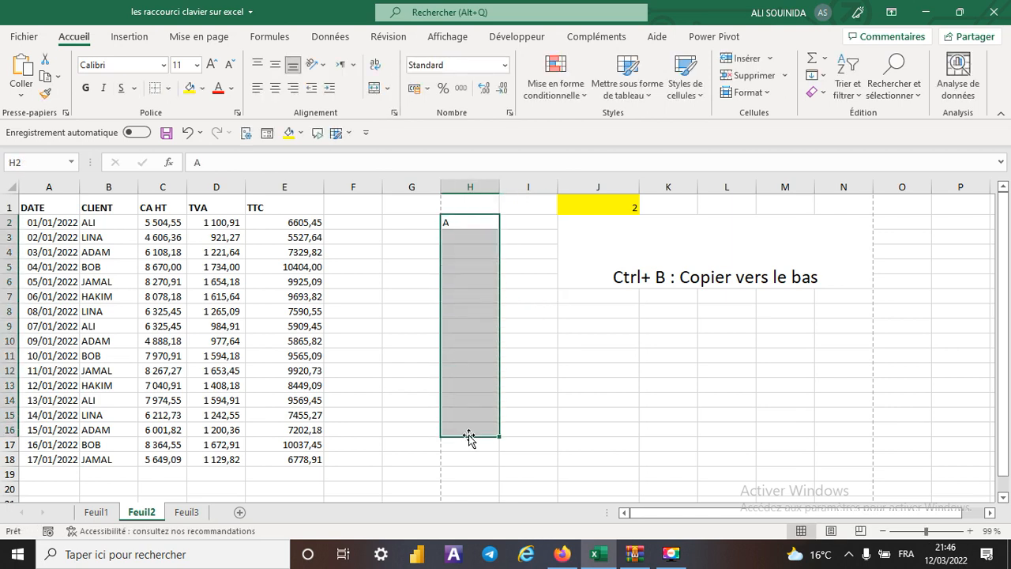
key("ctrl+b")
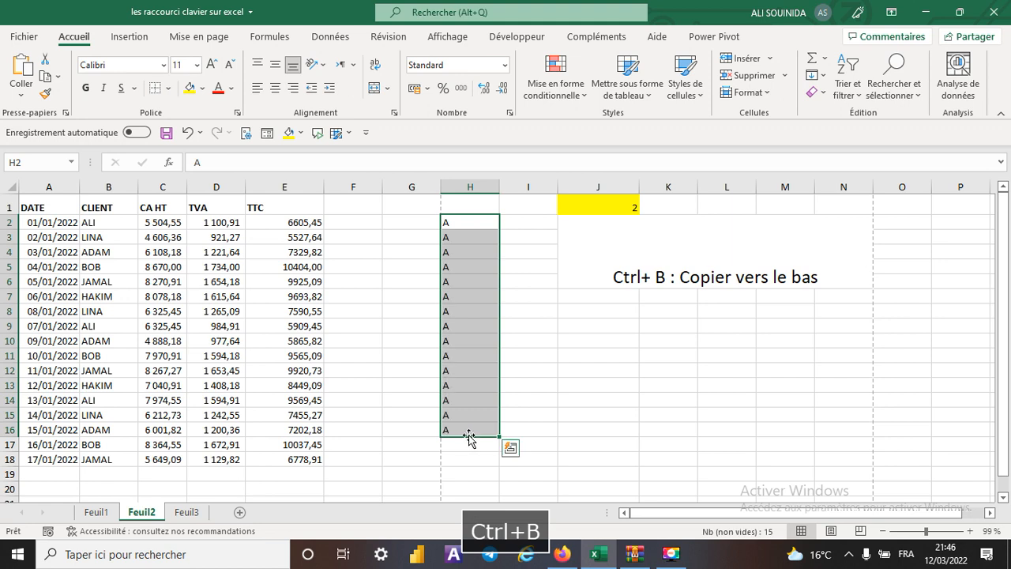
- Clear the contents of cells H2:H16
left_click(469, 224)
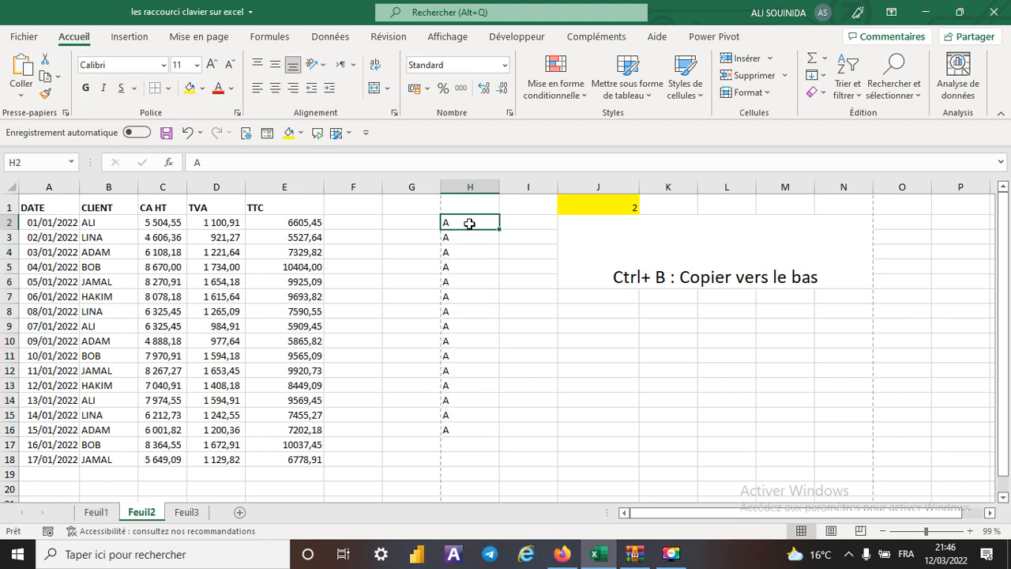
left_click_drag(463, 226, 471, 426)
right_click(466, 335)
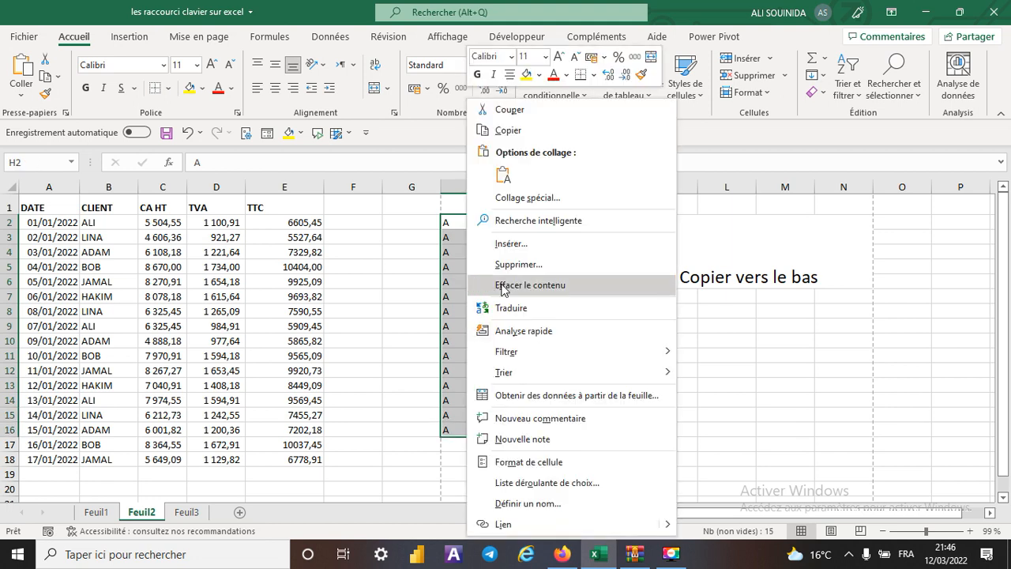
left_click(501, 286)
- Set the shortcut number in J1 to 3
left_click(624, 202)
left_click(646, 208)
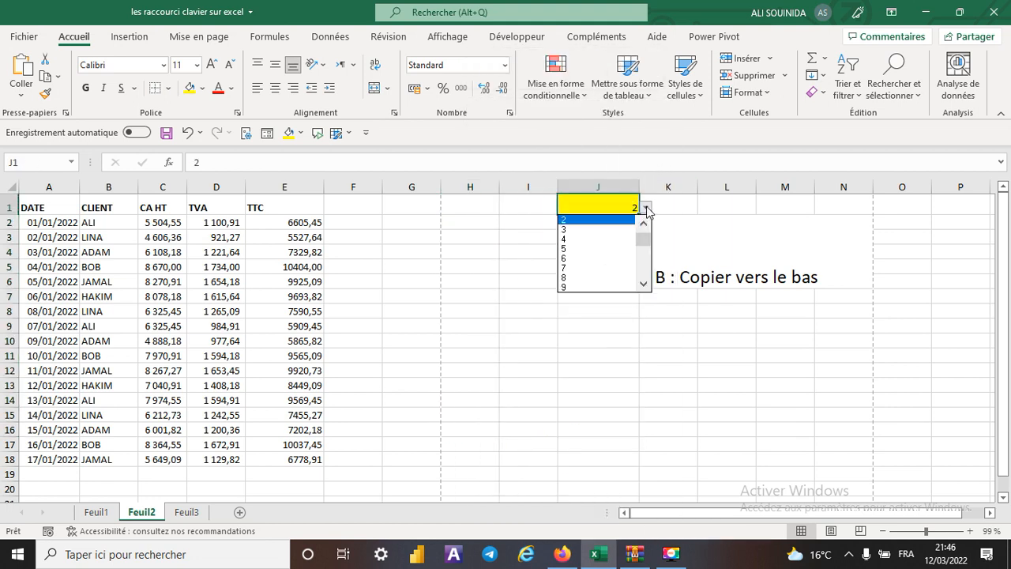
left_click(593, 230)
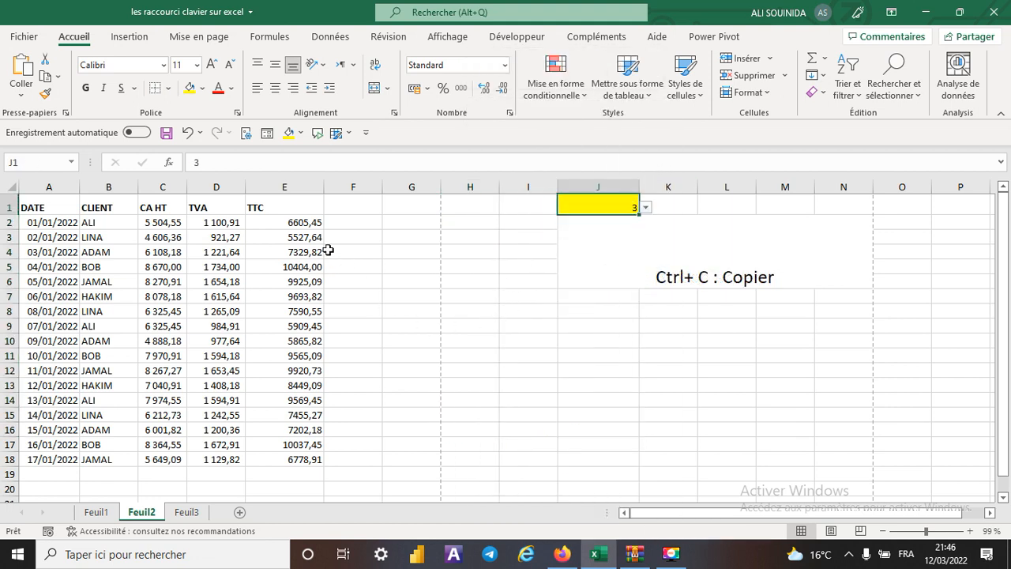
- Copy the TTC values in E2:E18, and cancel the copy selection
left_click_drag(309, 224, 274, 458)
key("ctrl+c")
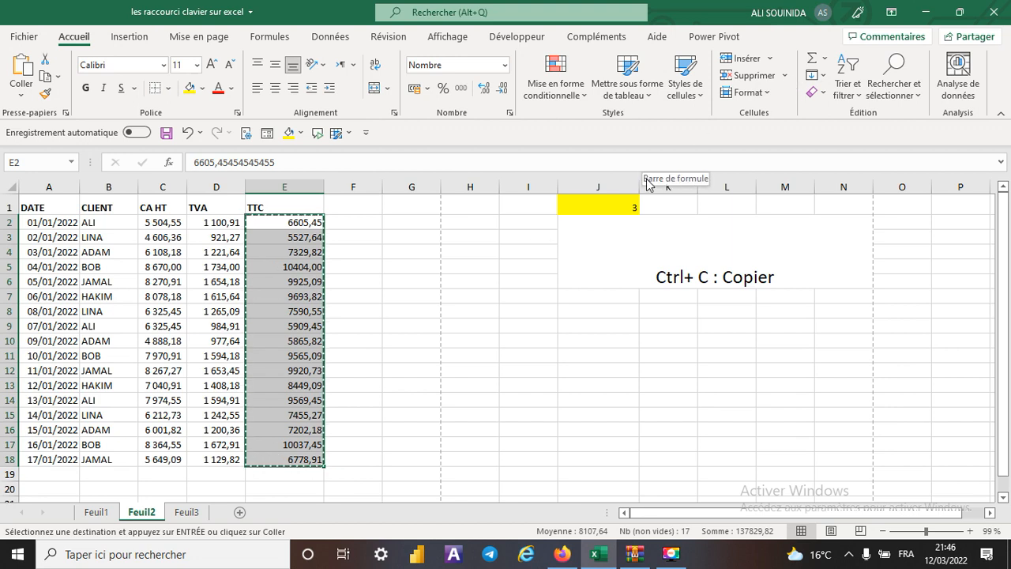
key("Escape")
- Set the shortcut number in J1 to 4
left_click(623, 202)
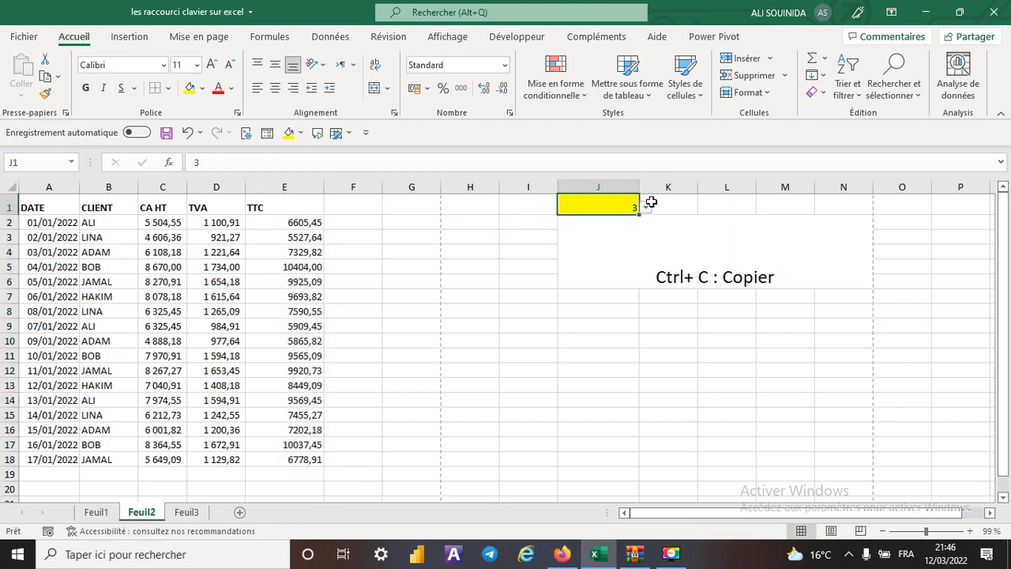
left_click(646, 207)
left_click(591, 229)
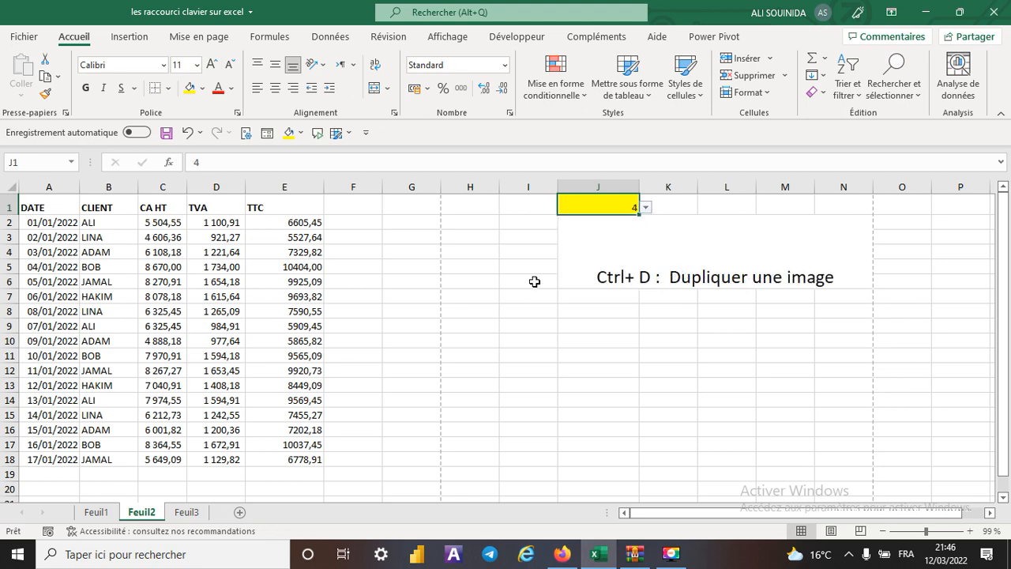
- On Feuil3, duplicate the car picture with the copy placed over columns J to L, and delete that copy
left_click(195, 518)
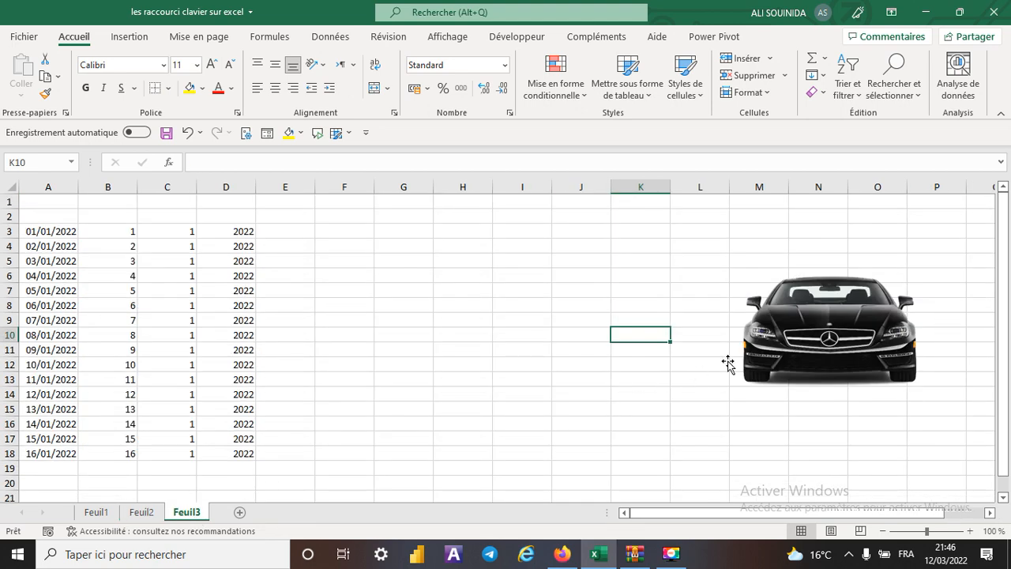
left_click(819, 322)
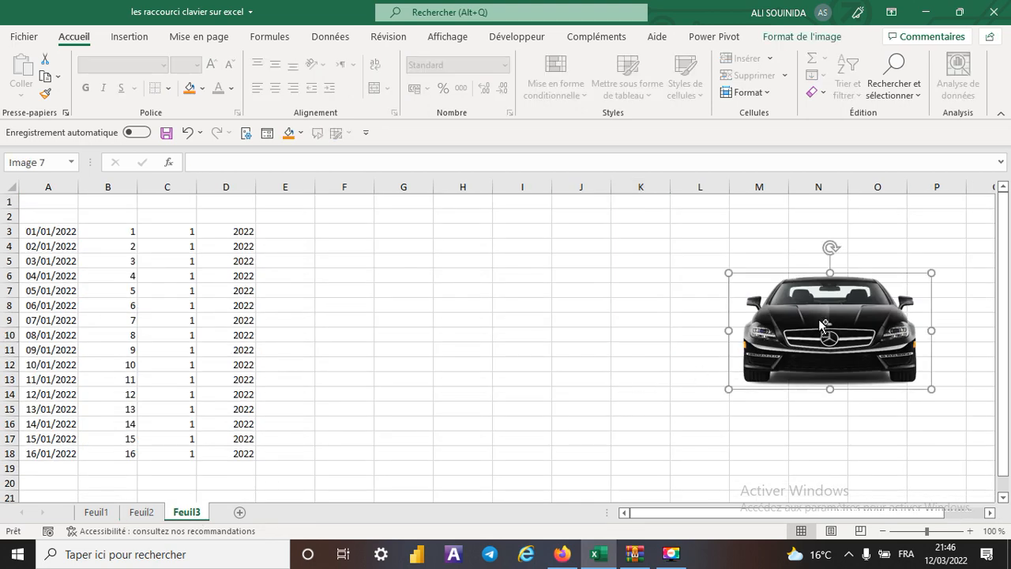
key("ctrl+d")
left_click_drag(819, 322, 604, 262)
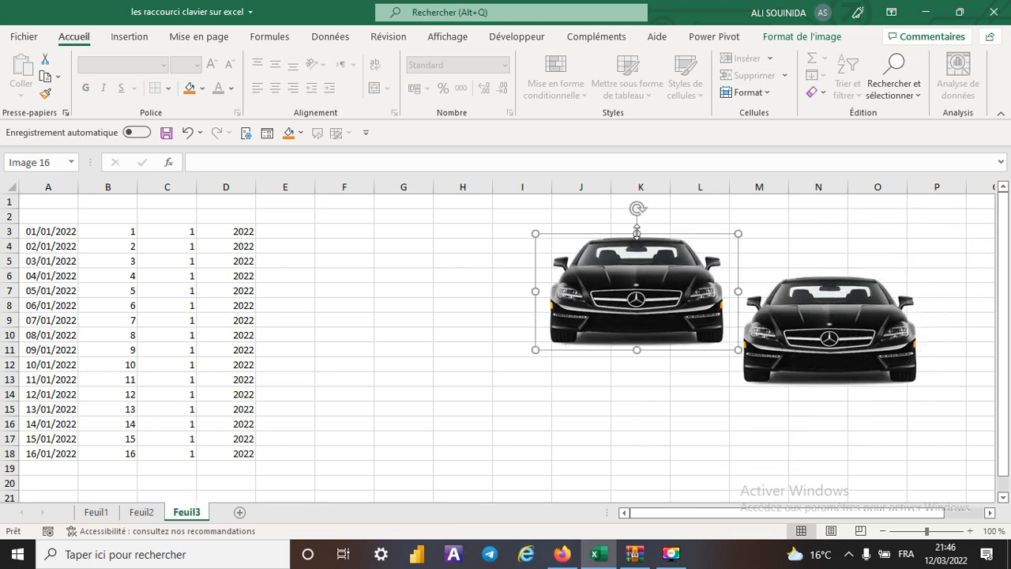
key("Delete")
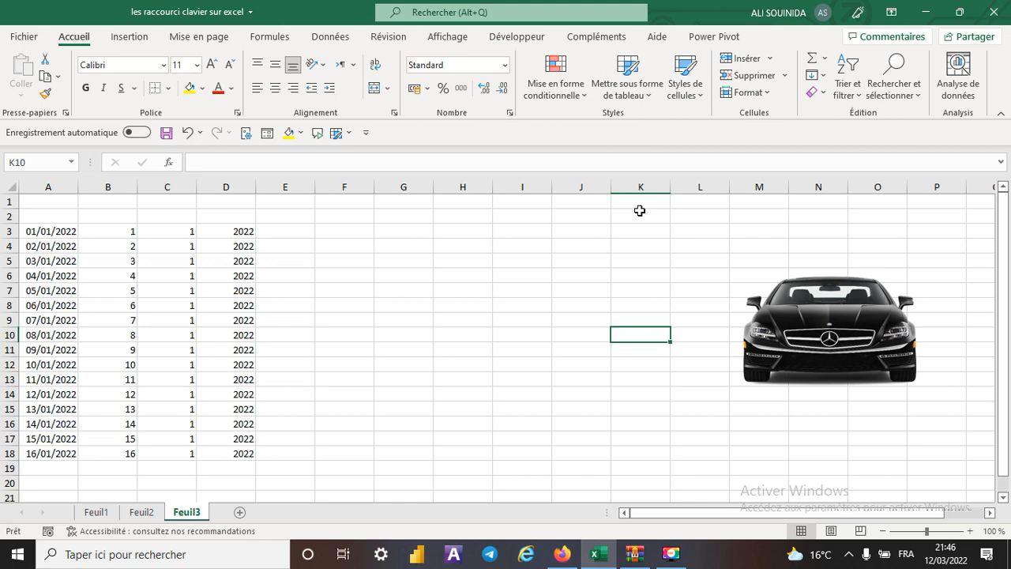
- On Feuil2, set the shortcut number in J1 to 5
left_click(141, 512)
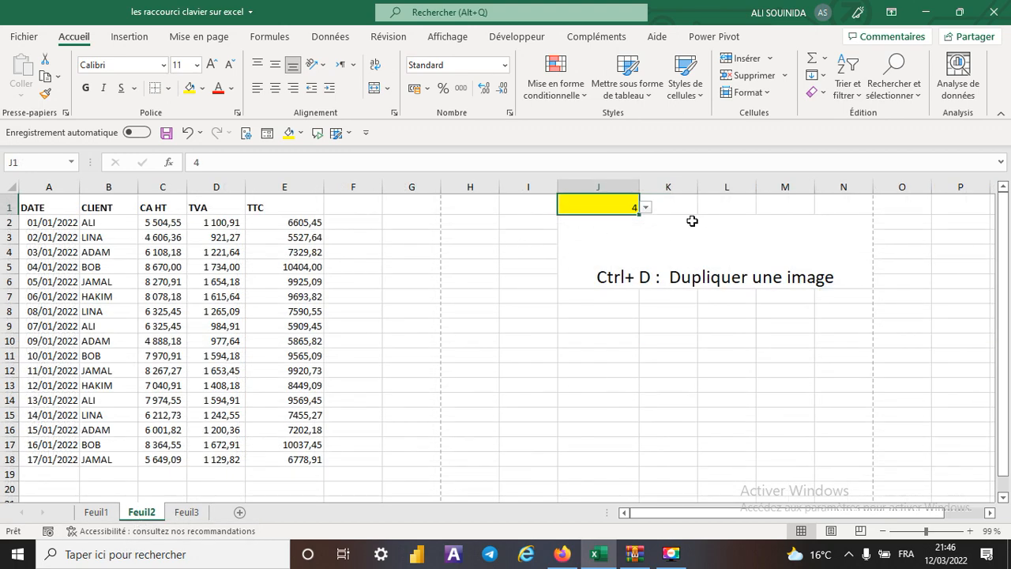
left_click(646, 208)
left_click(575, 269)
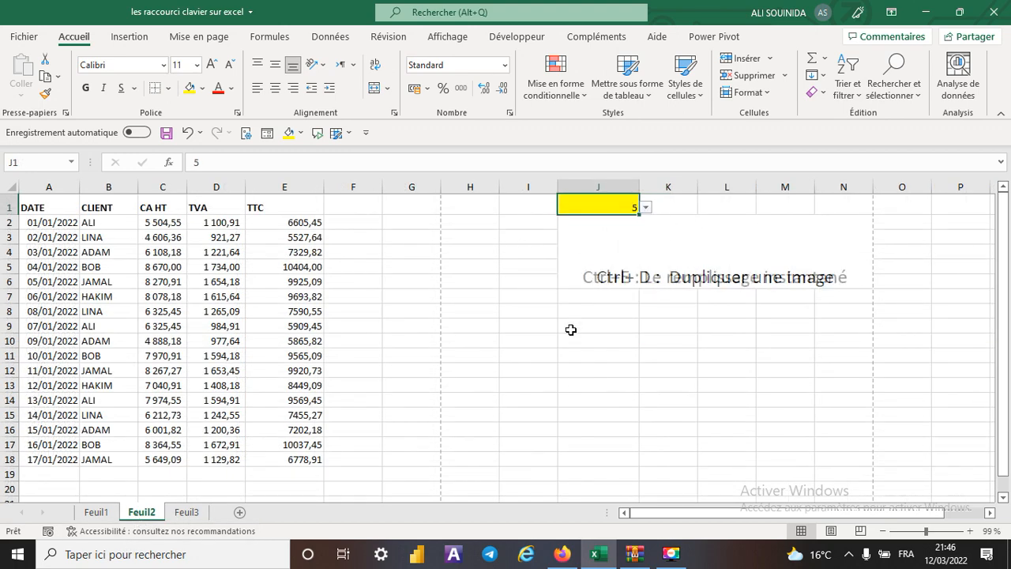
- On Feuil3, enter the date 1/1/2022 in E3 and Flash Fill the remaining dates down to E18
left_click(187, 512)
left_click(112, 231)
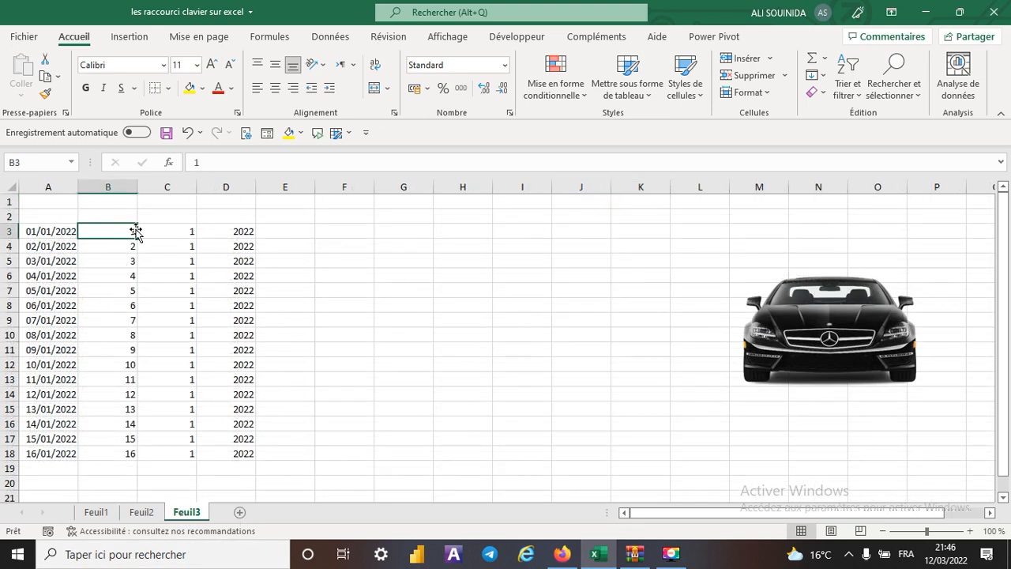
left_click(160, 230)
left_click(212, 232)
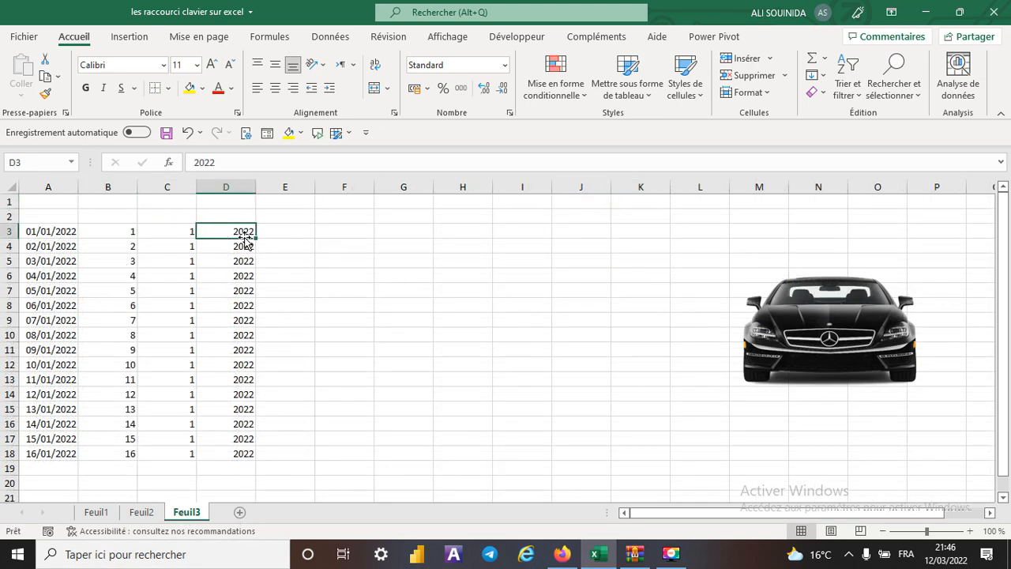
left_click(273, 228)
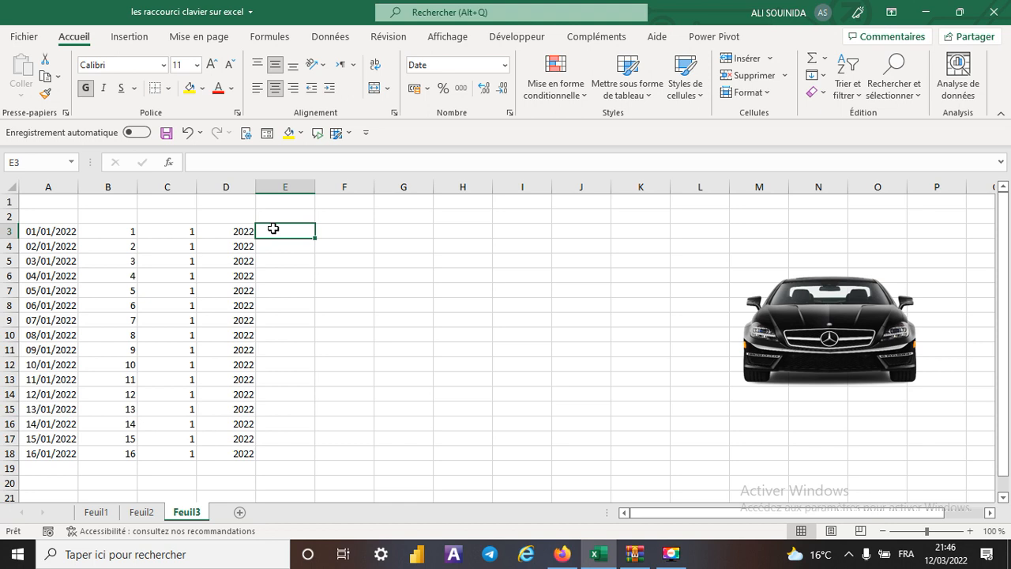
type("1")
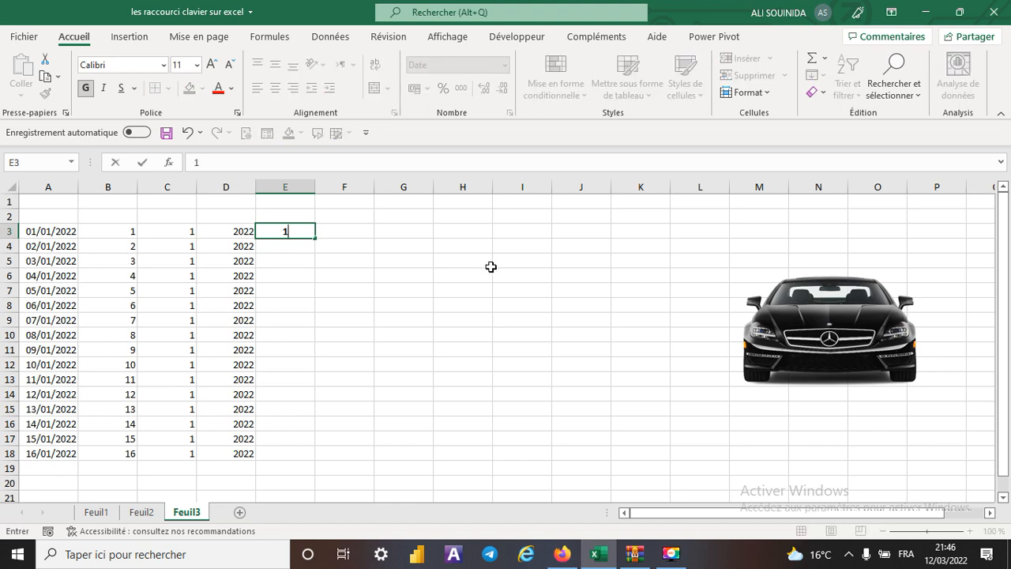
type("/1/2022")
key("Down")
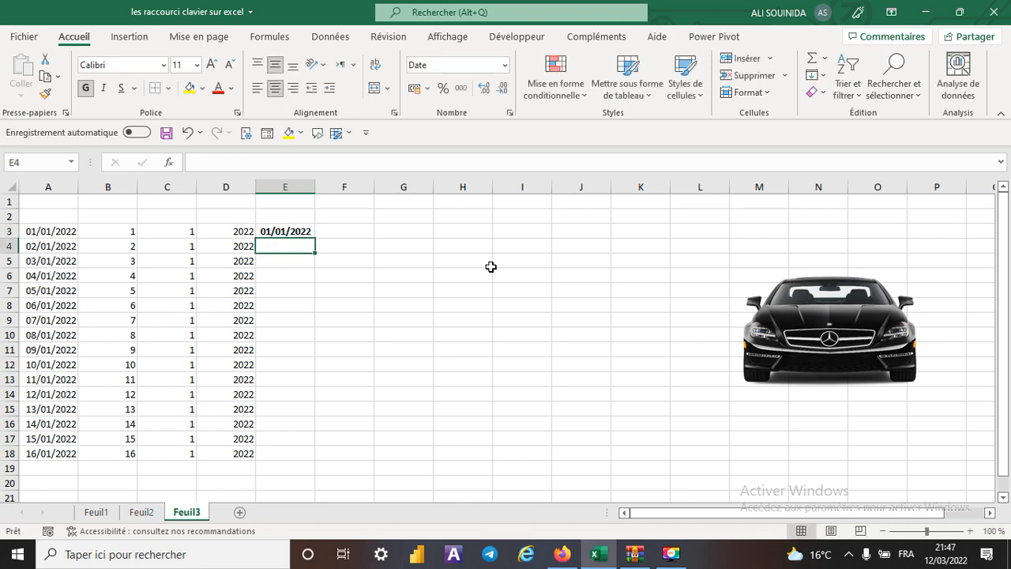
key("ctrl+e")
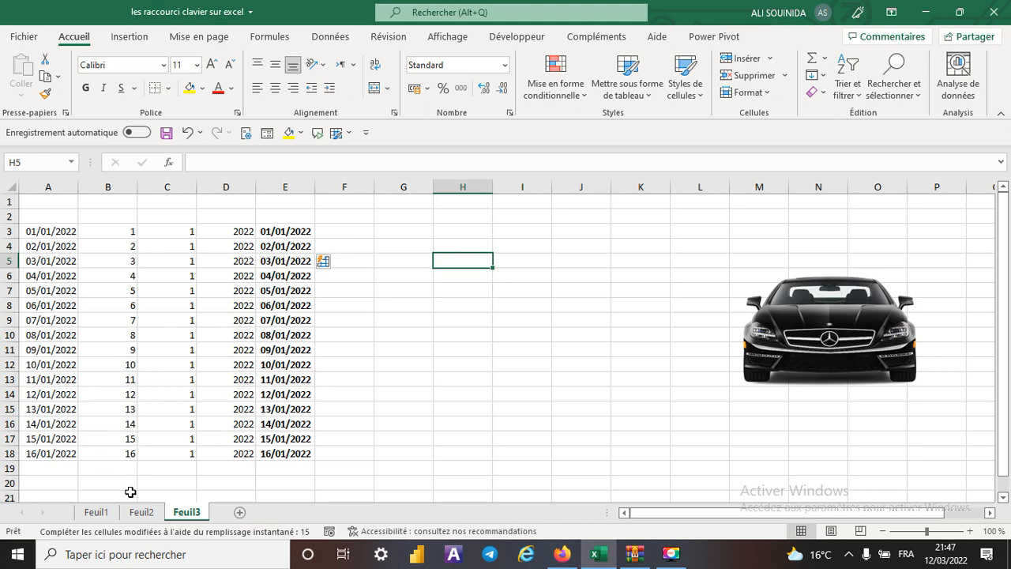
- Return to Feuil2 and set the shortcut number in J1 to 6
left_click(141, 512)
left_click(645, 207)
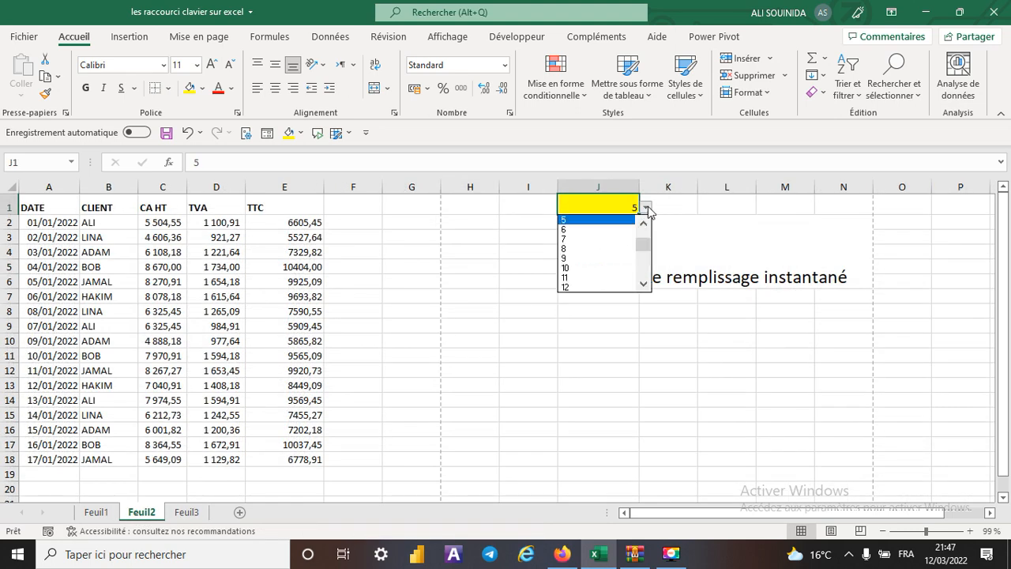
left_click(564, 229)
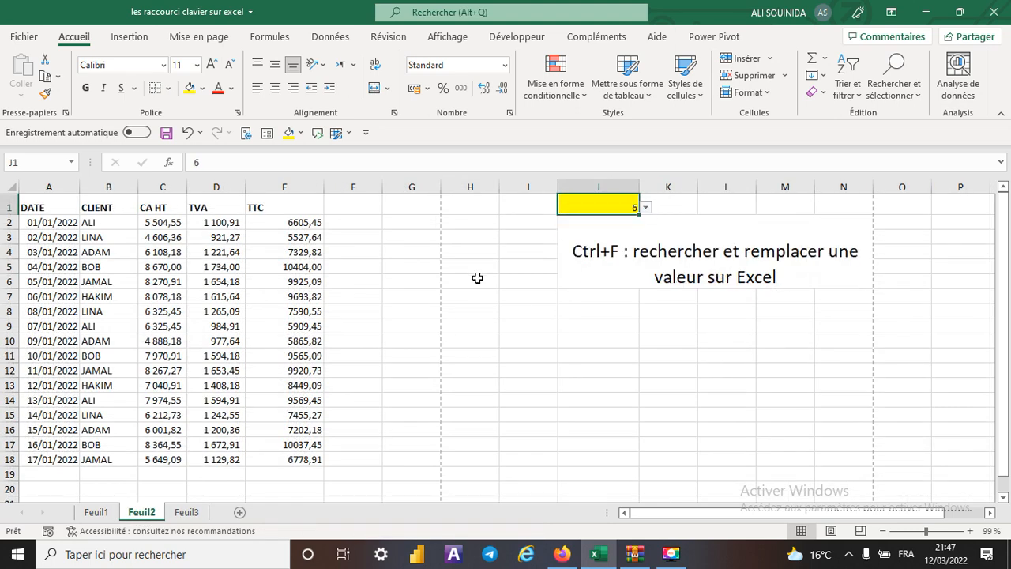
- Find all cells matching the client name already entered in Find and Replace, and close the dialog
left_click(468, 371)
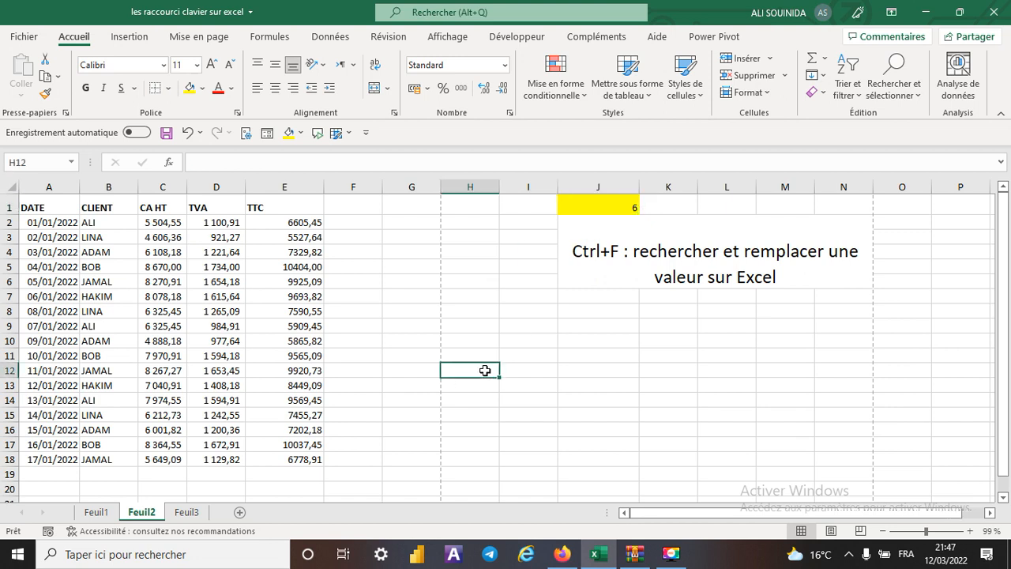
key("ctrl+f")
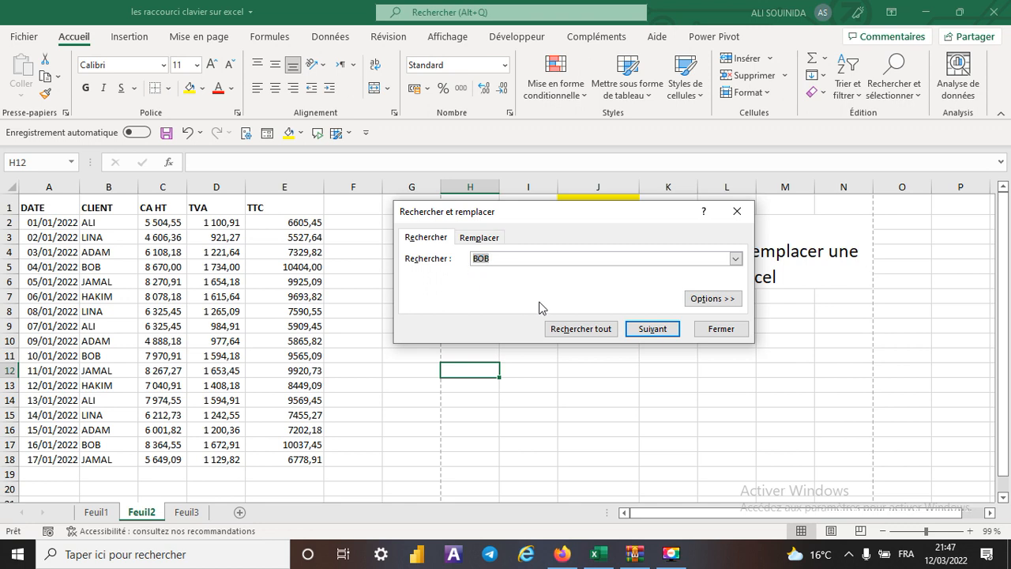
left_click(579, 330)
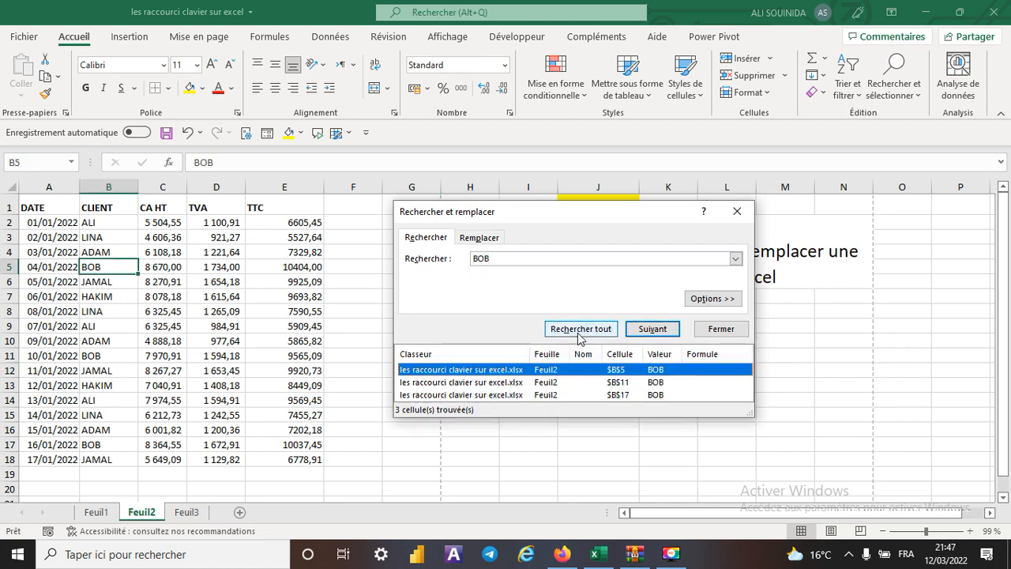
left_click(736, 212)
- Set the shortcut number in J1 to 7
left_click(609, 207)
left_click(646, 207)
left_click(591, 230)
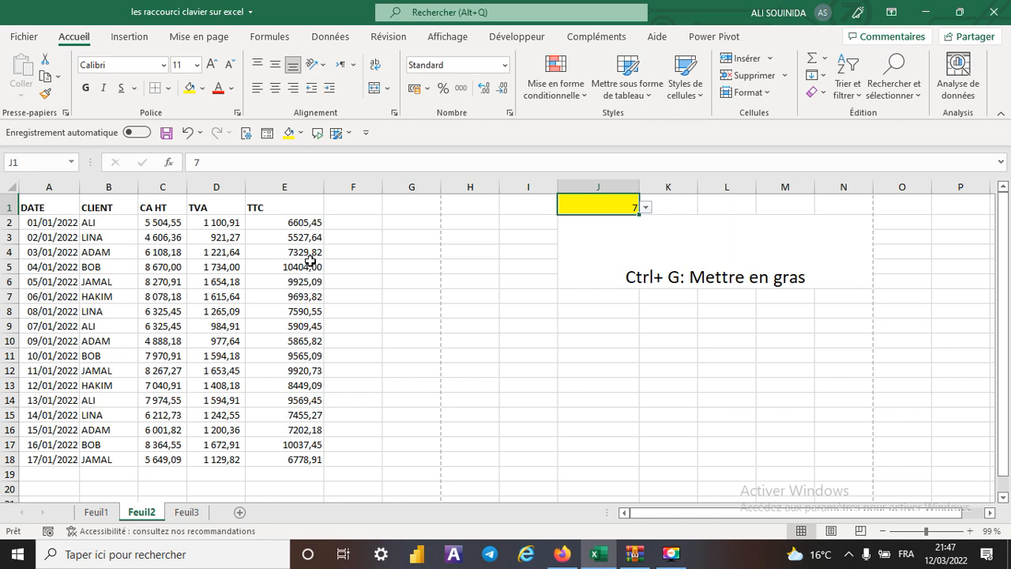
- Make the TTC values in E2:E18 bold, and undo the formatting
left_click_drag(298, 224, 286, 455)
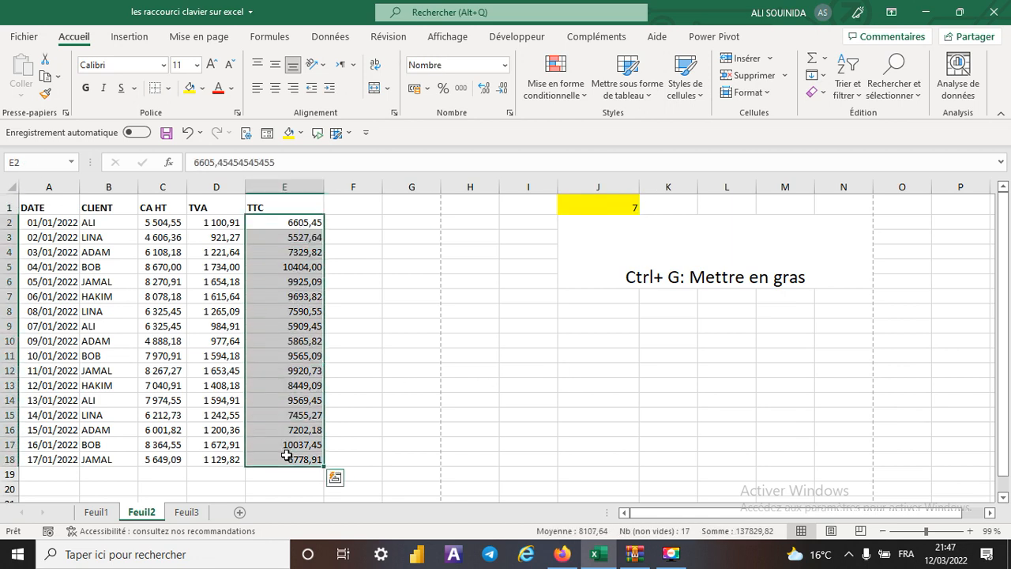
key("ctrl+g")
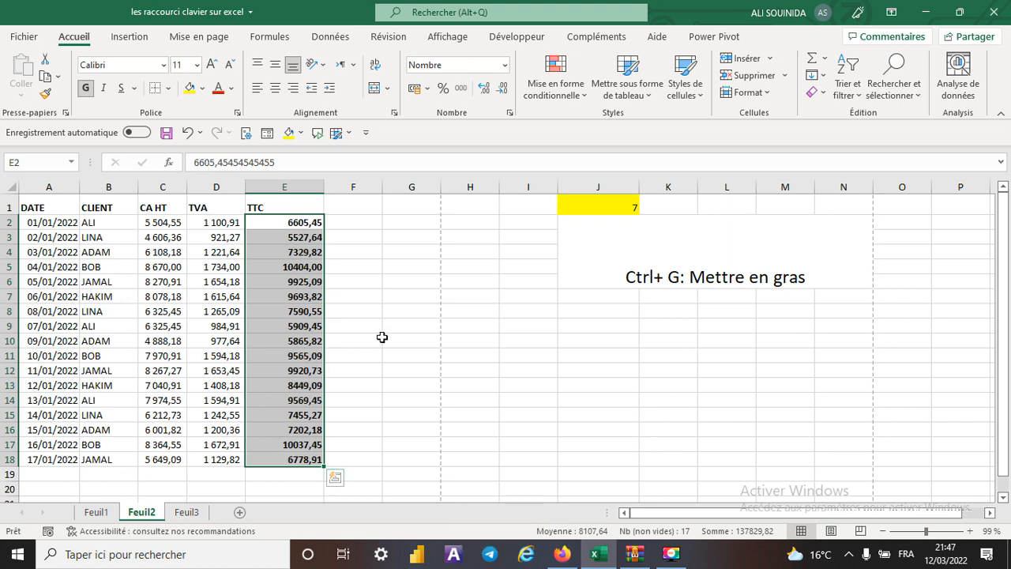
key("ctrl+z")
- Set the shortcut number in J1 to 8
left_click(594, 207)
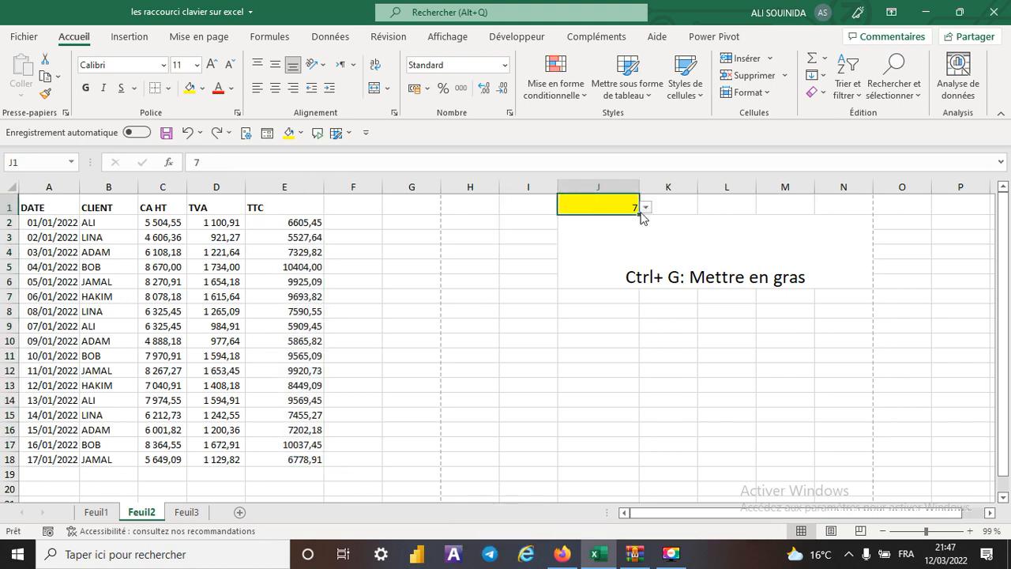
left_click(646, 207)
left_click(564, 236)
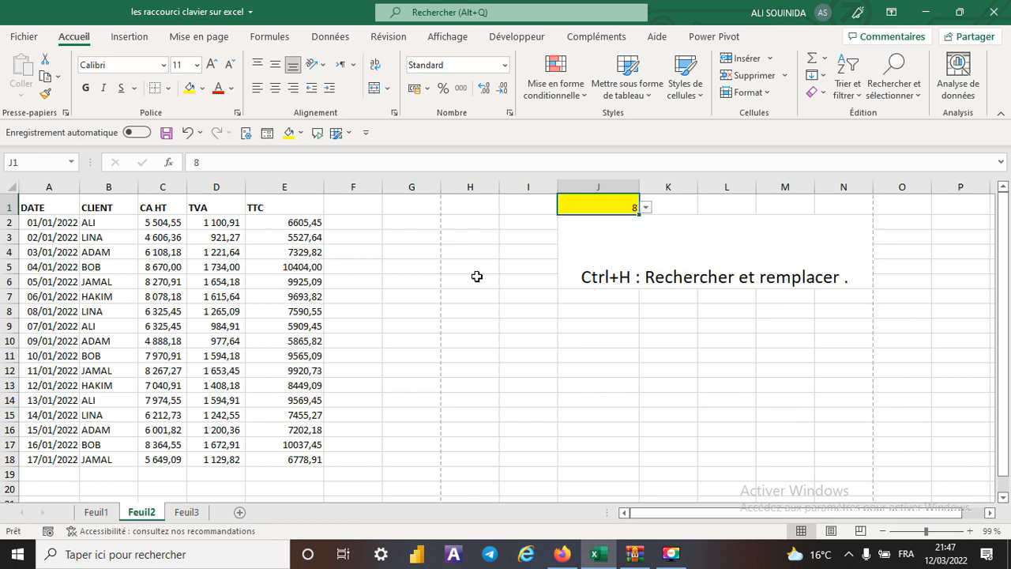
- Replace all occurrences of the client name prefilled in Find and Replace with the prefilled replacement, and undo the replacement
left_click(471, 367)
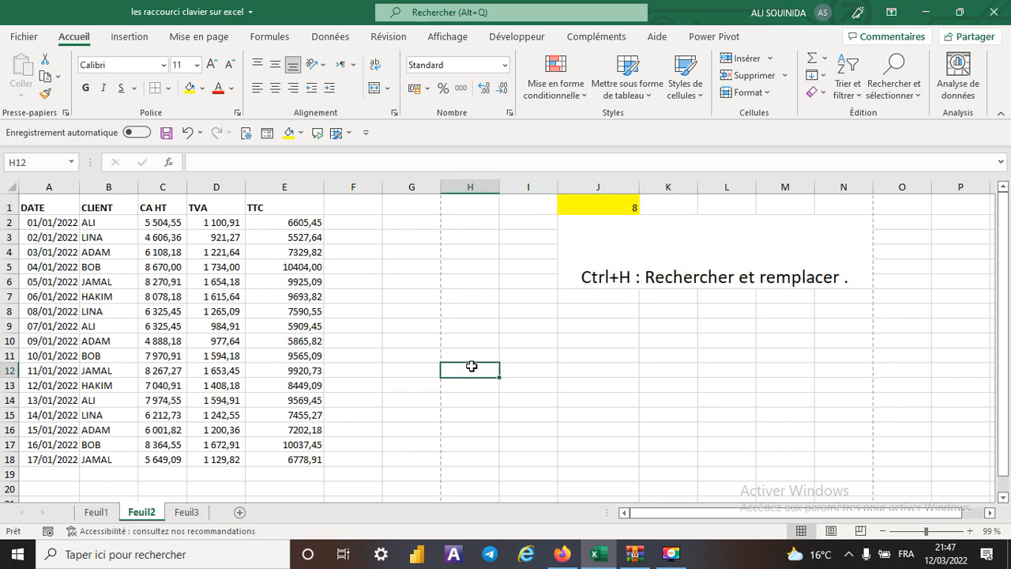
key("ctrl+h")
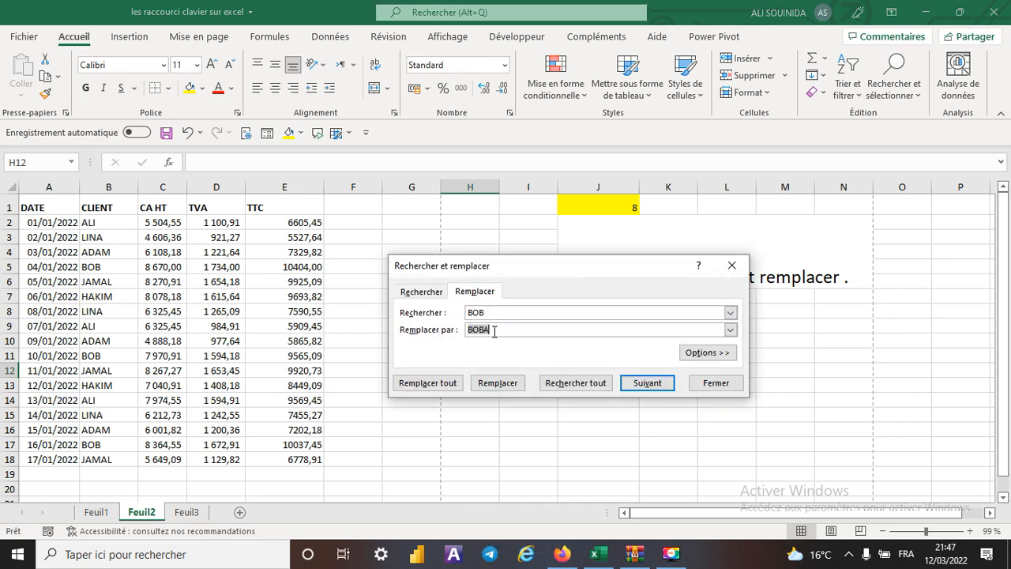
left_click(428, 383)
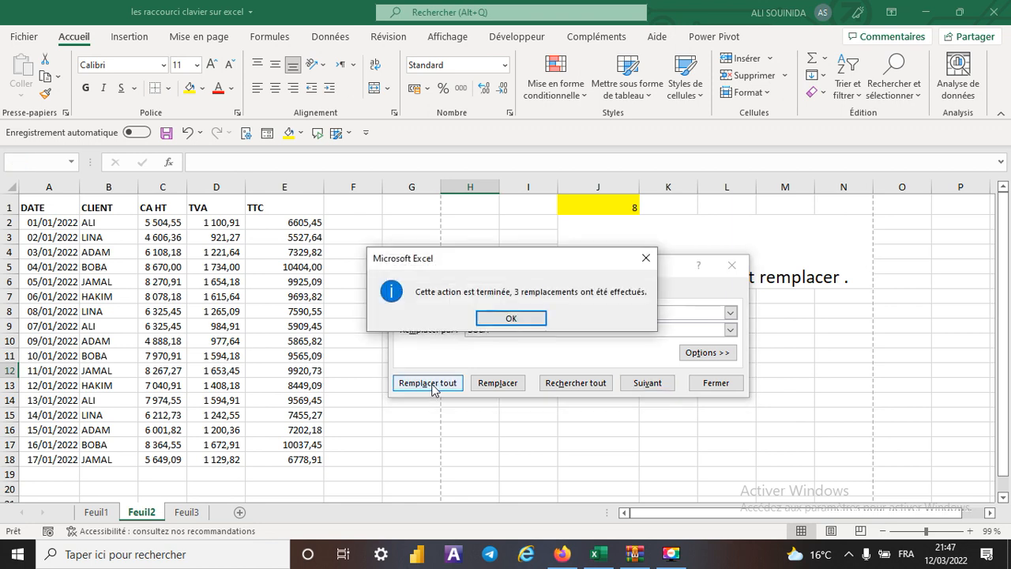
left_click(638, 260)
left_click(729, 266)
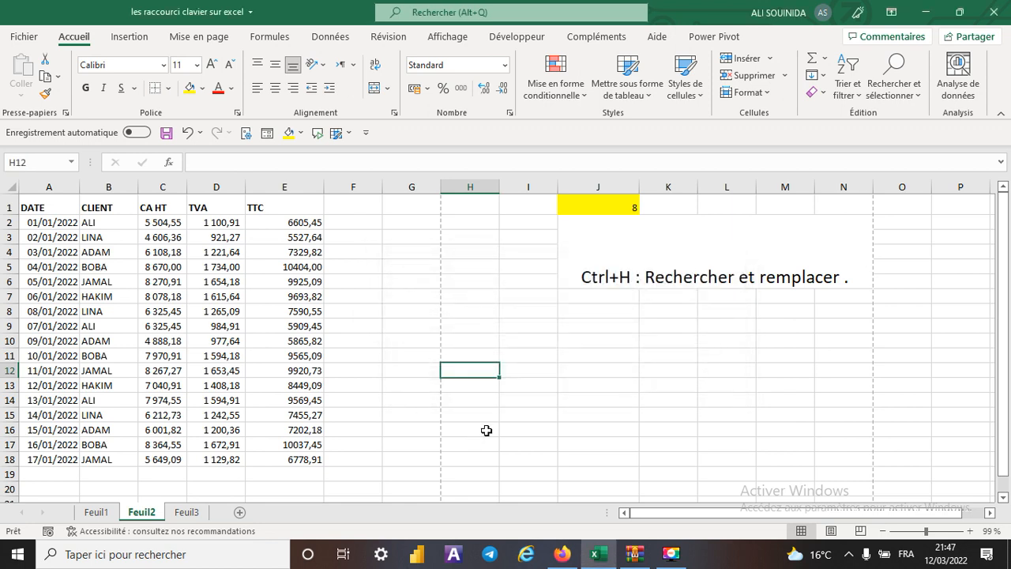
key("ctrl+z")
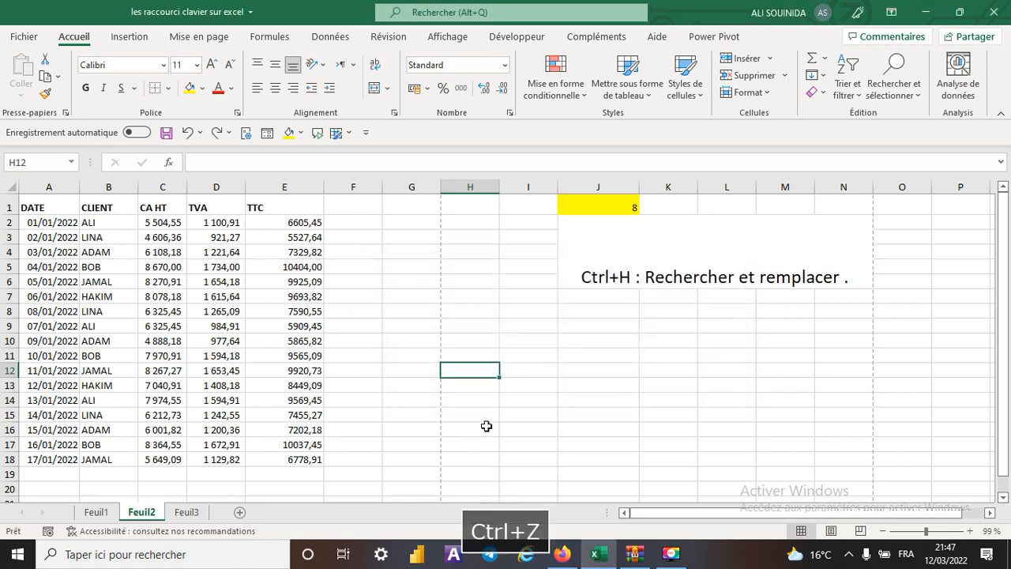
- Set the shortcut number in J1 to 9
left_click(590, 204)
left_click(646, 208)
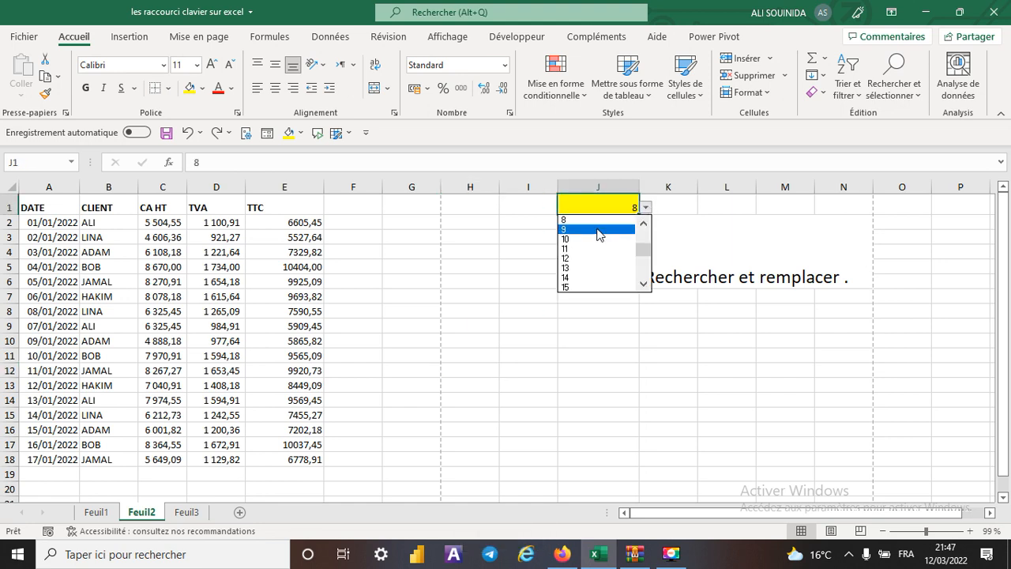
left_click(584, 235)
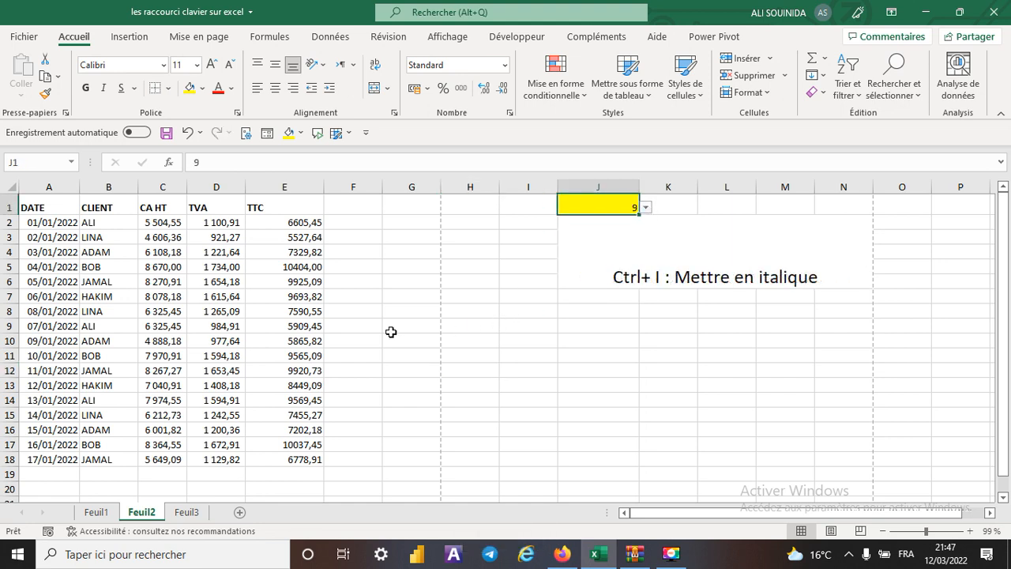
- Make the TTC values in E2:E18 italic, and remove the italic formatting
left_click_drag(292, 229, 282, 456)
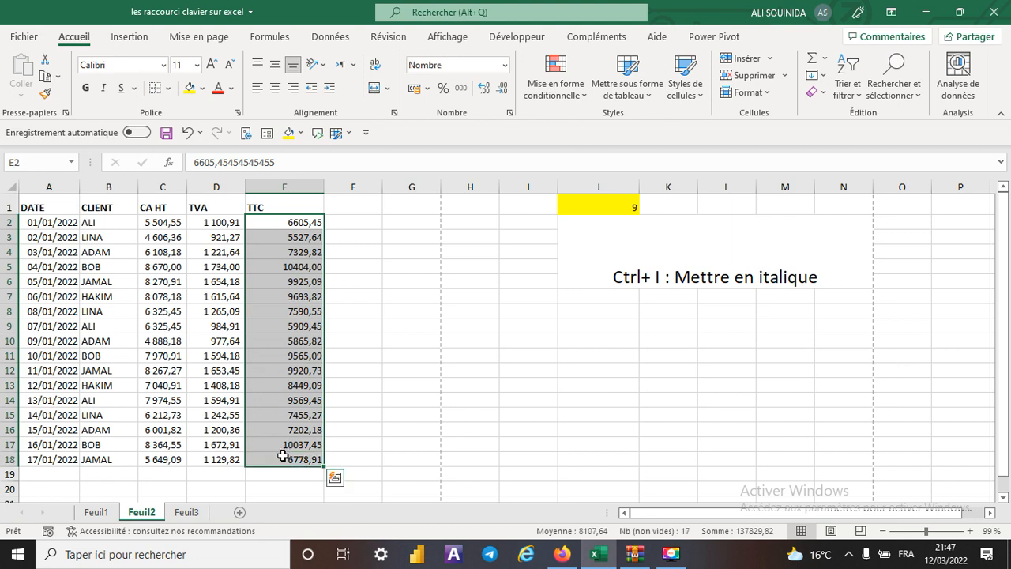
key("ctrl+i")
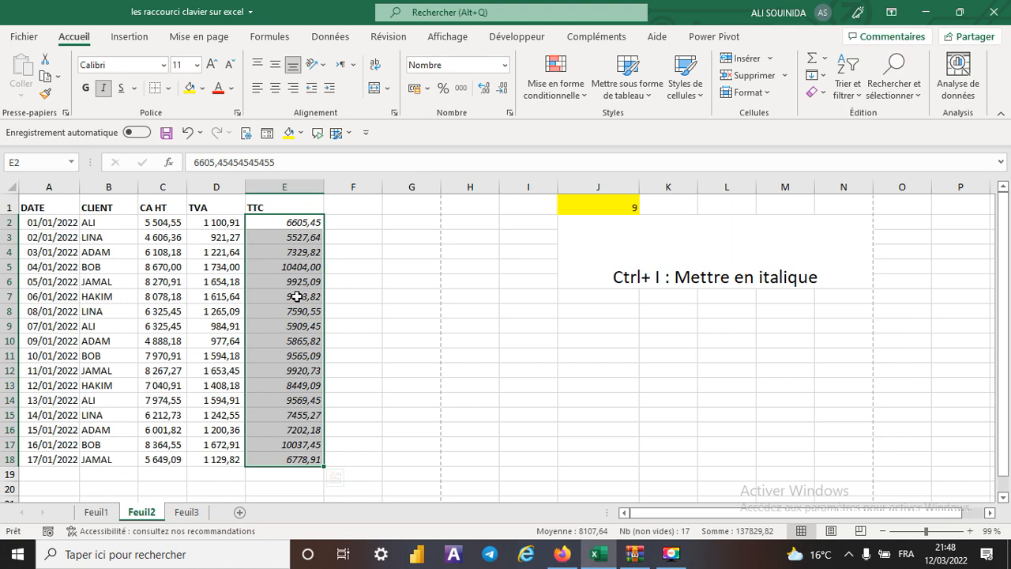
key("ctrl+i")
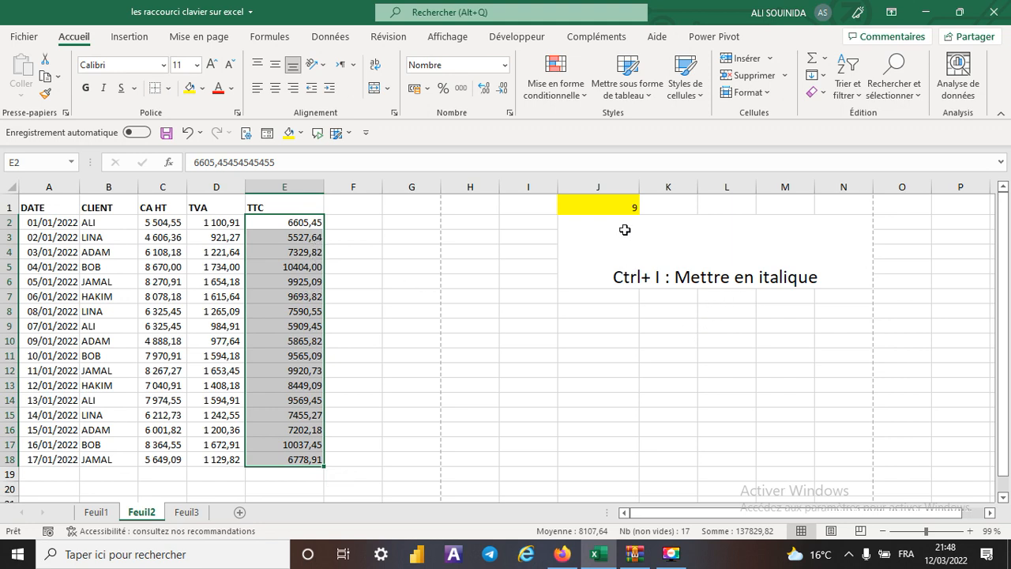
- Set the shortcut number in J1 to 10
left_click(606, 207)
left_click(645, 207)
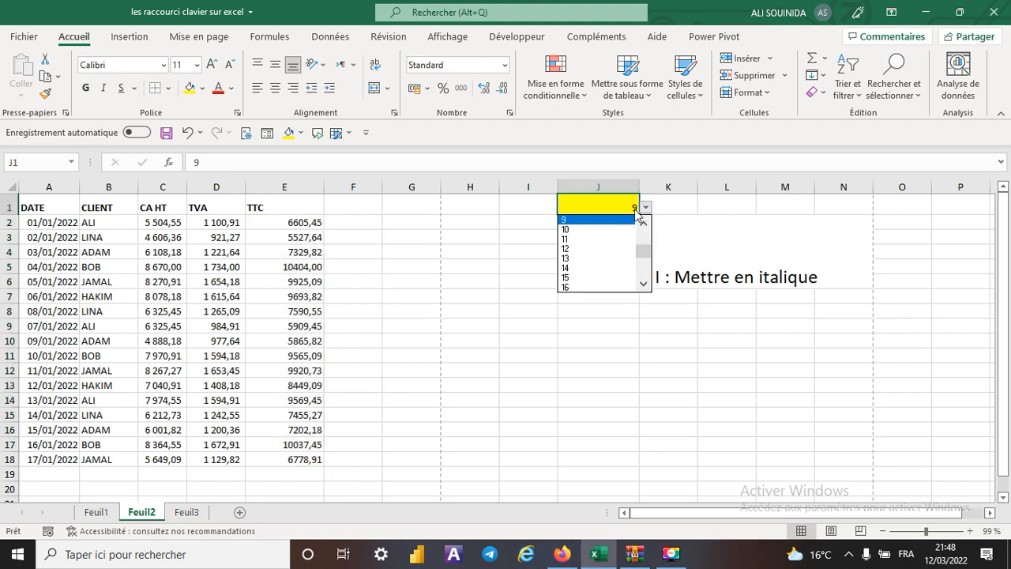
left_click(580, 230)
left_click(657, 393)
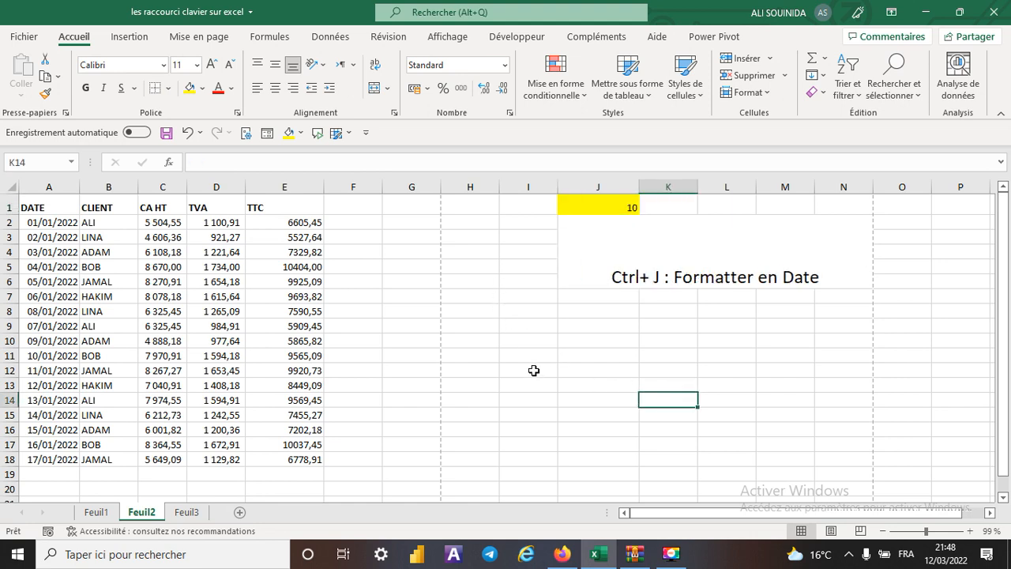
- Enter the date 1/1/22 in cell H9
left_click(459, 325)
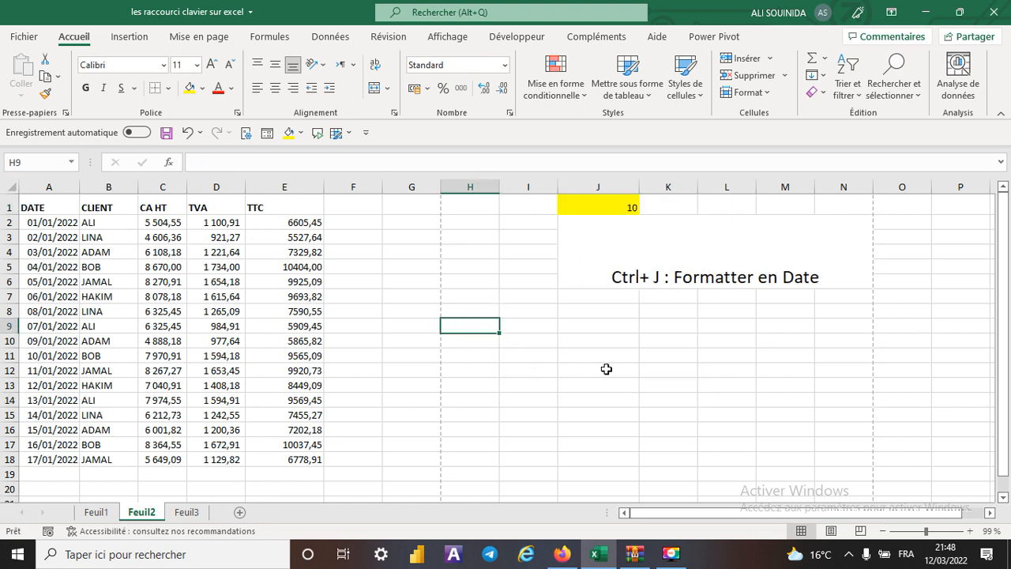
type("1/1/22")
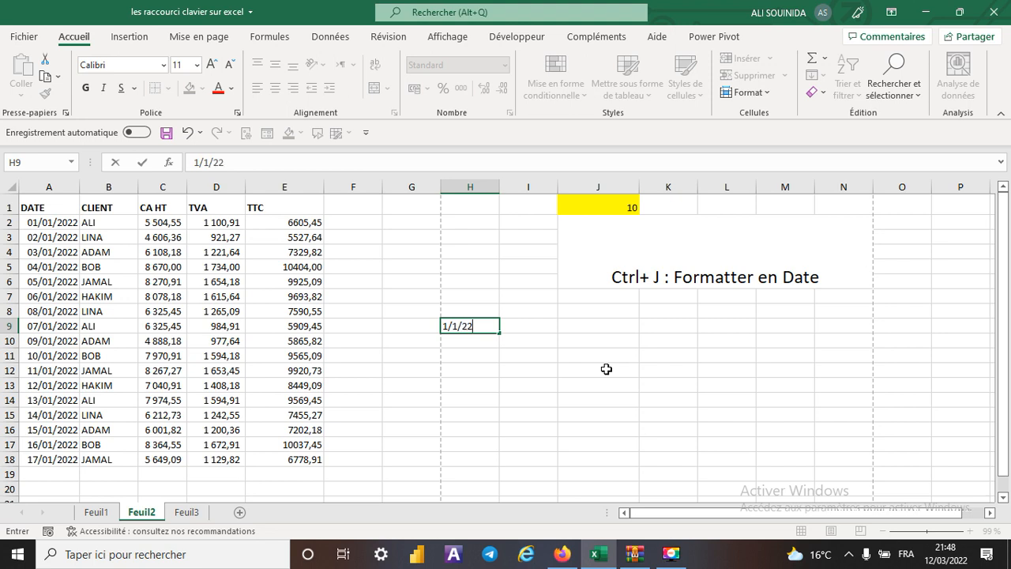
key("Return")
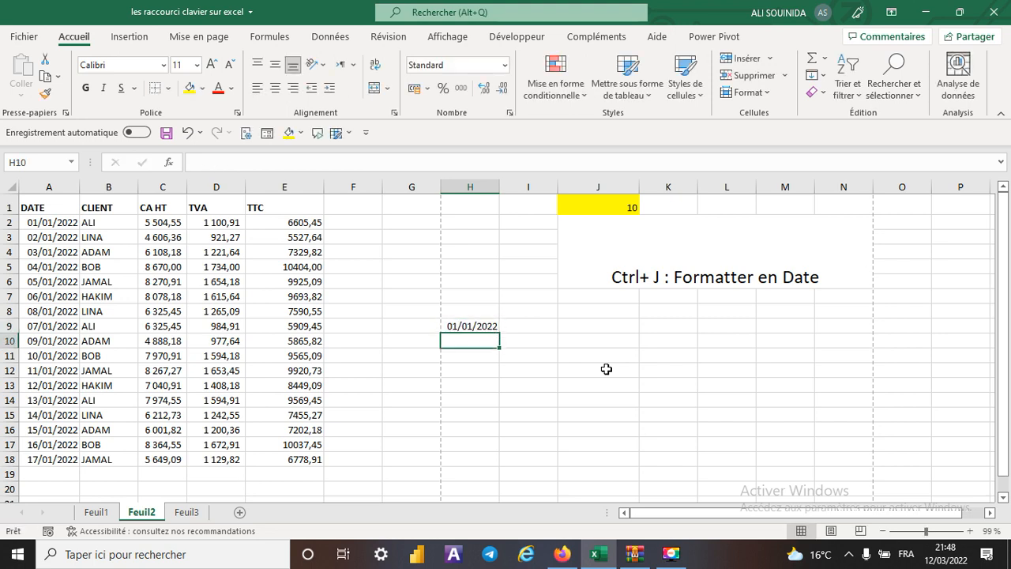
- Switch the date in H9 to the Standard number format, and reformat it as a date in the 01-janv-22 style
left_click(479, 324)
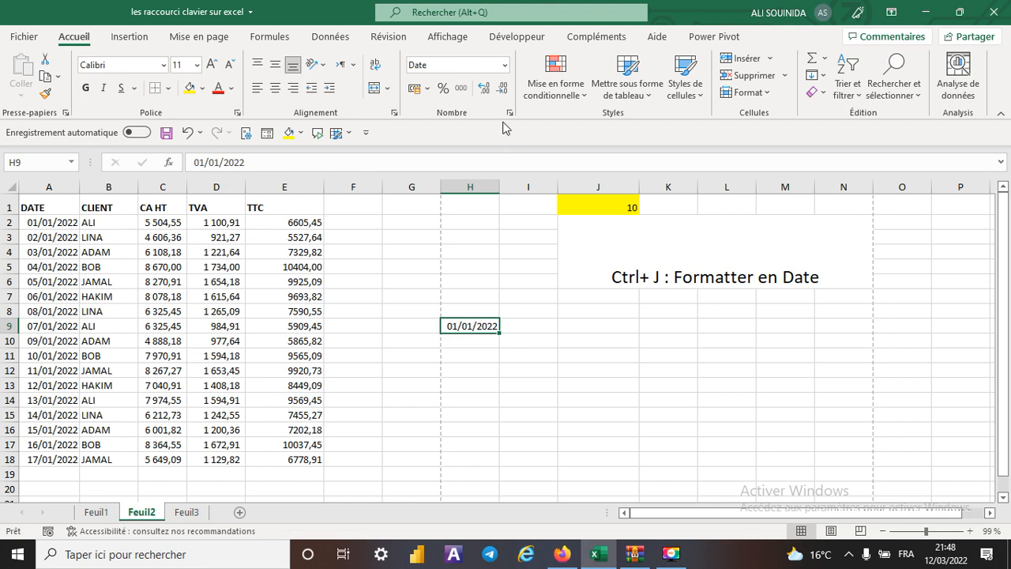
left_click(505, 65)
left_click(463, 93)
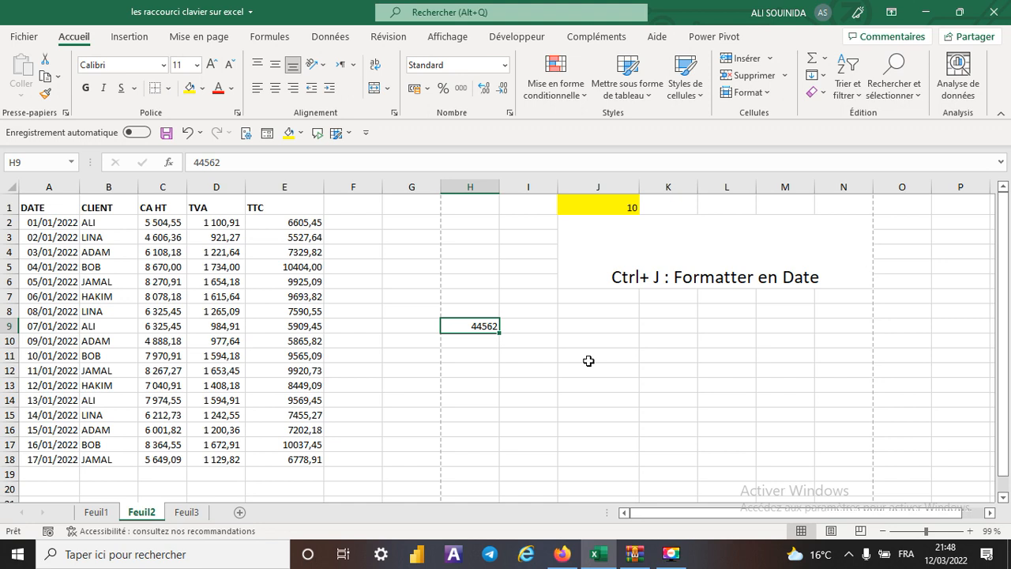
key("ctrl+j")
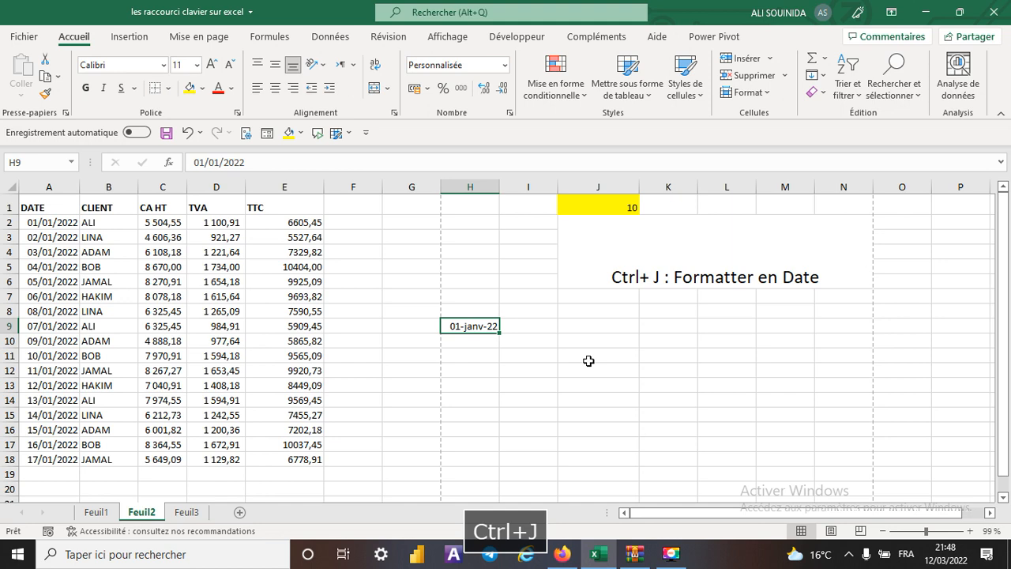
left_click(588, 361)
- Set the shortcut number in J1 to 11
left_click(605, 207)
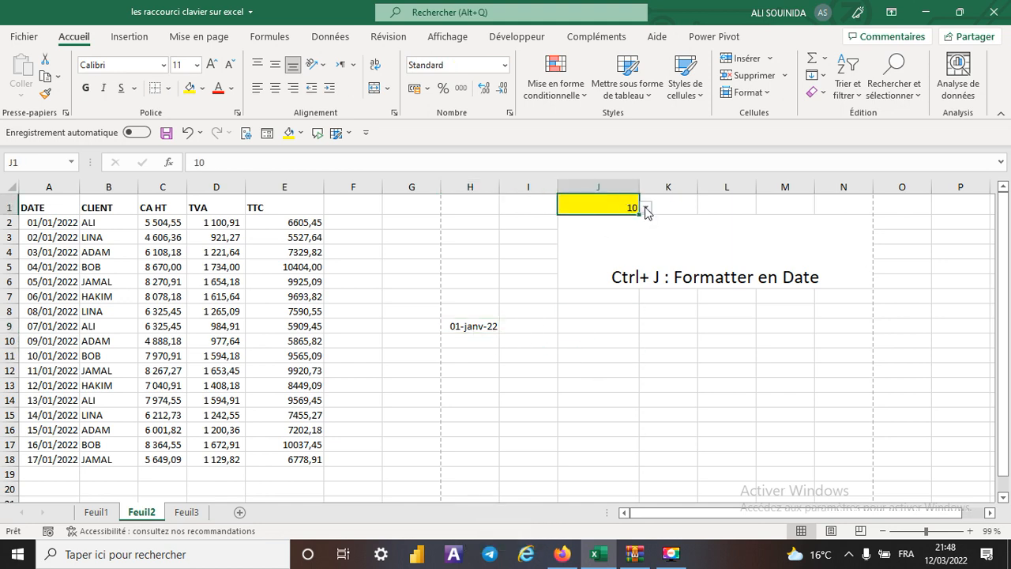
left_click(646, 208)
left_click(584, 229)
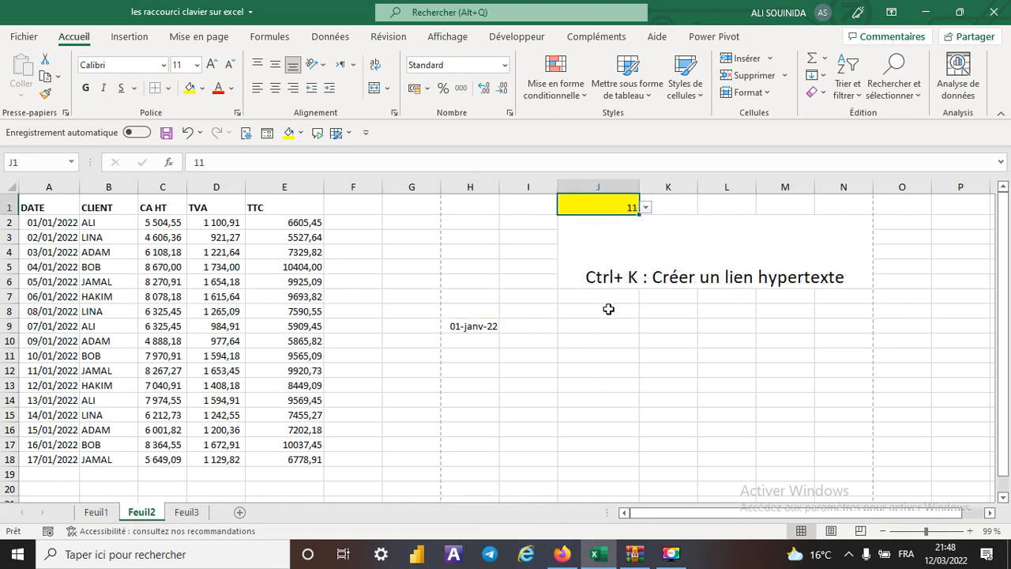
- Start inserting a hyperlink in I10, and switch to Firefox to copy the YouTube channel's videos page address
left_click(491, 327)
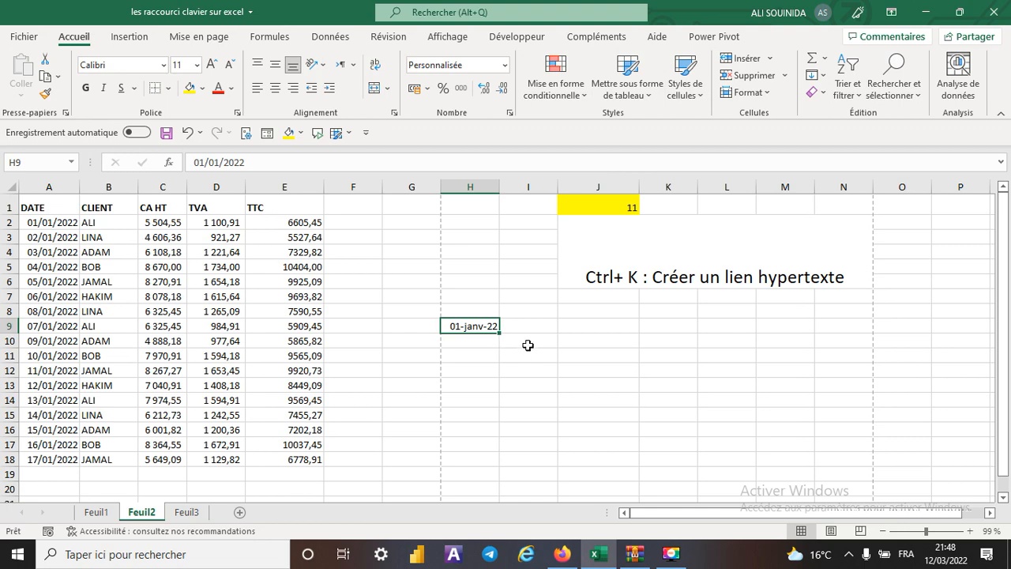
left_click(528, 342)
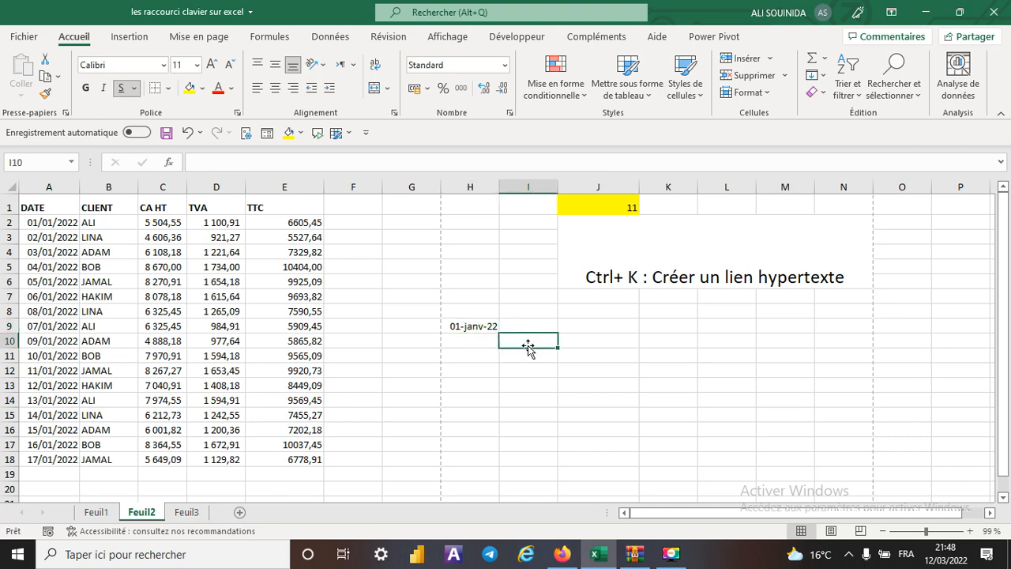
key("ctrl+k")
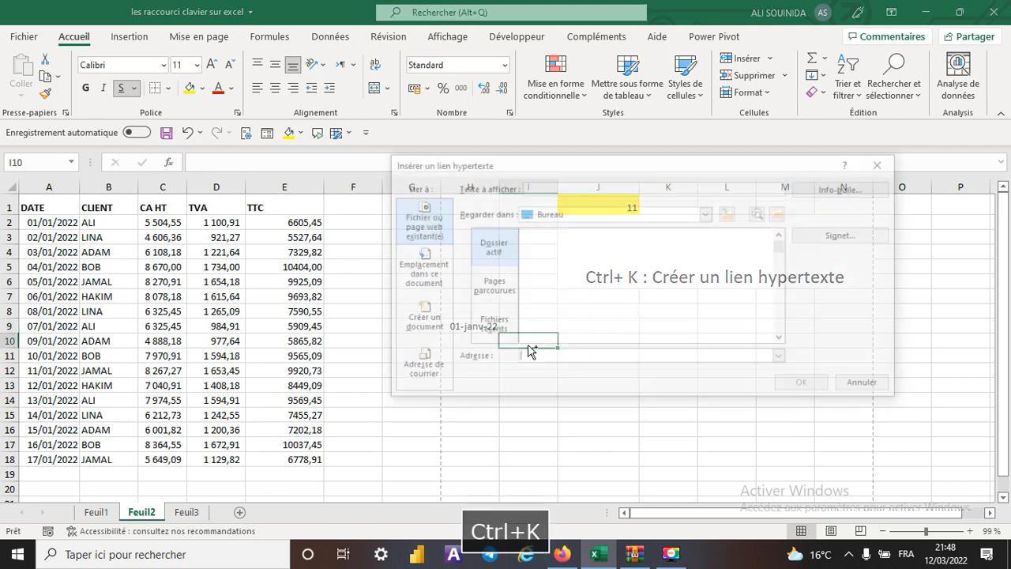
left_click(561, 553)
right_click(493, 72)
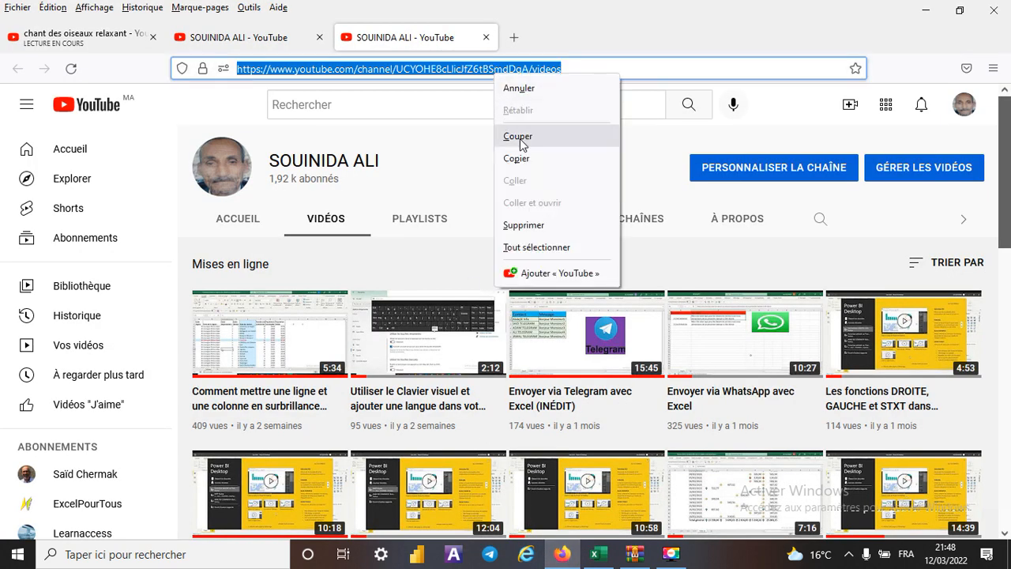
left_click(517, 158)
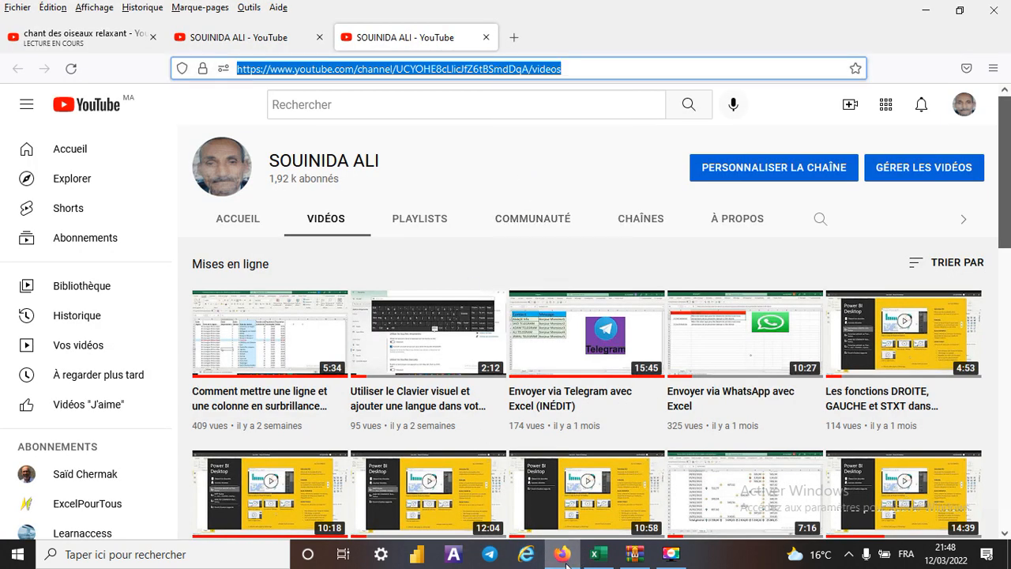
mouse_move(565, 563)
- Return to Excel and insert the hyperlink in I10 using the copied YouTube address
left_click(598, 554)
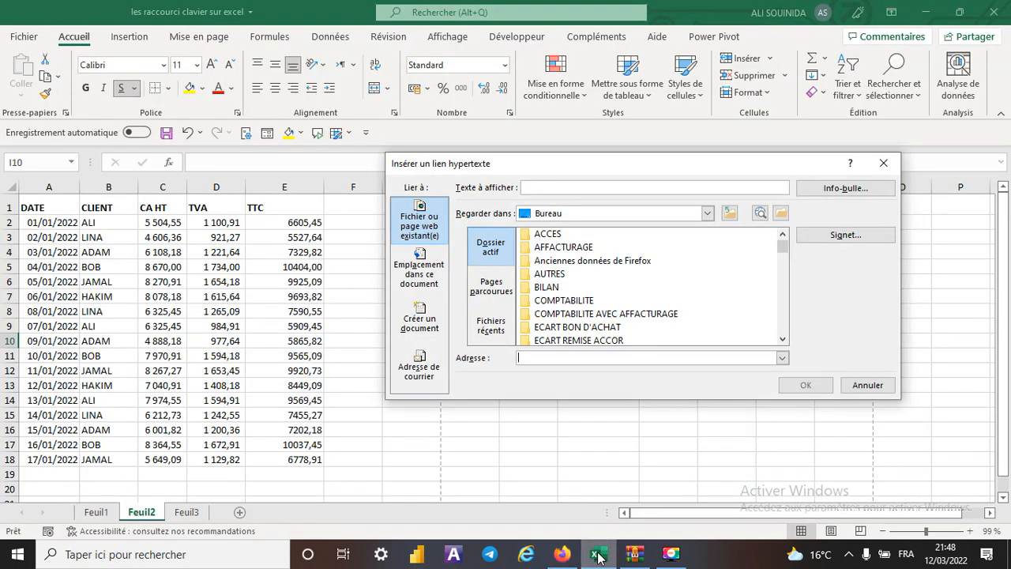
right_click(551, 358)
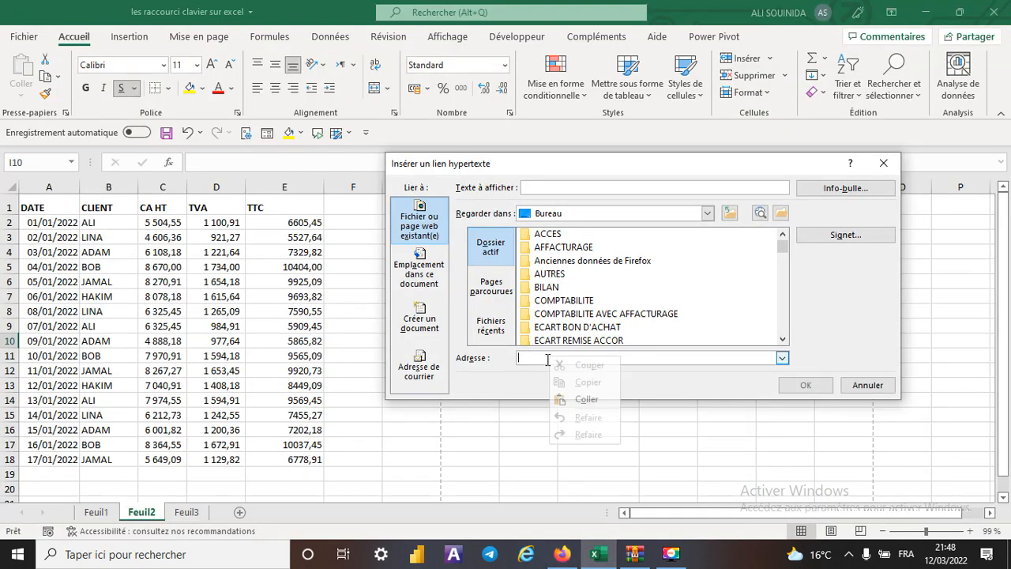
left_click(592, 402)
left_click(804, 385)
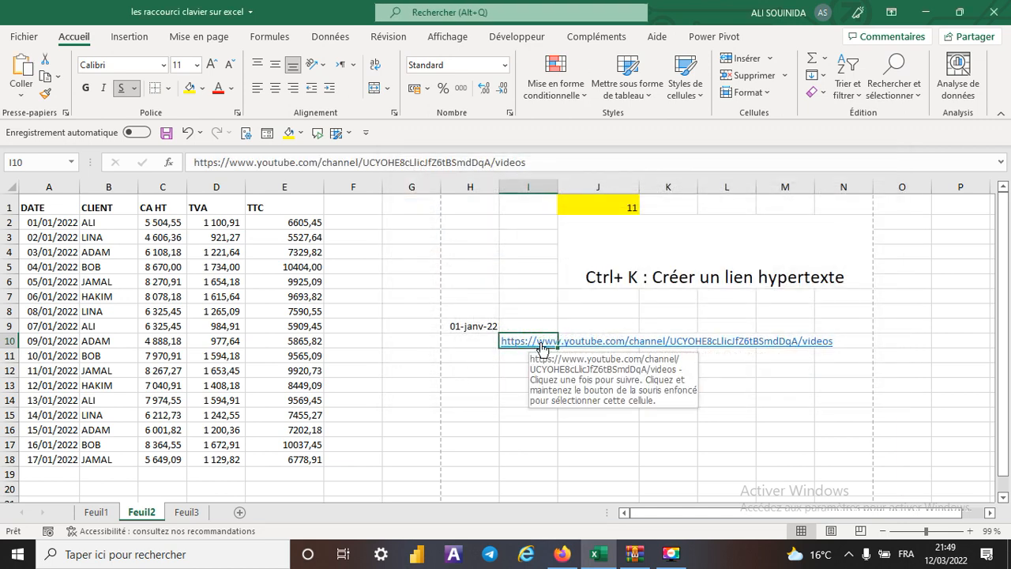
- Test the hyperlink in I10 in the browser, return to Excel, and delete the cell's contents
left_click(541, 344)
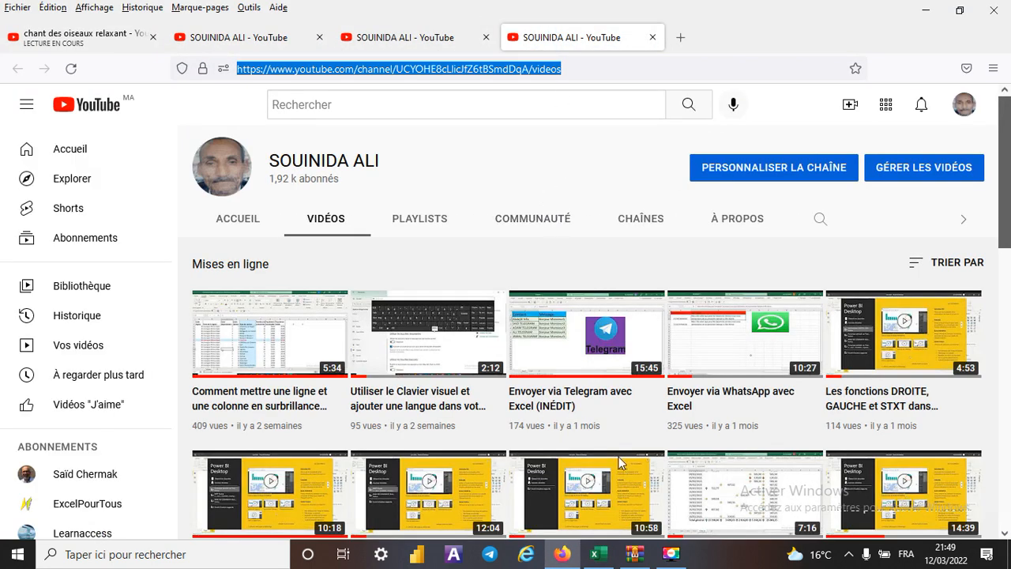
left_click(602, 560)
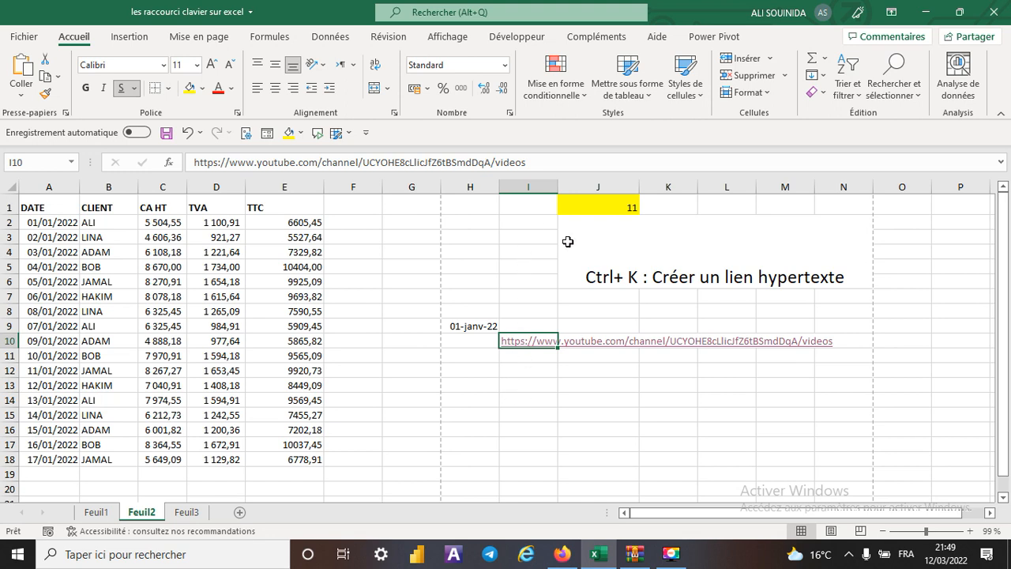
left_click(560, 160)
left_click_drag(560, 160, 177, 133)
key("Delete")
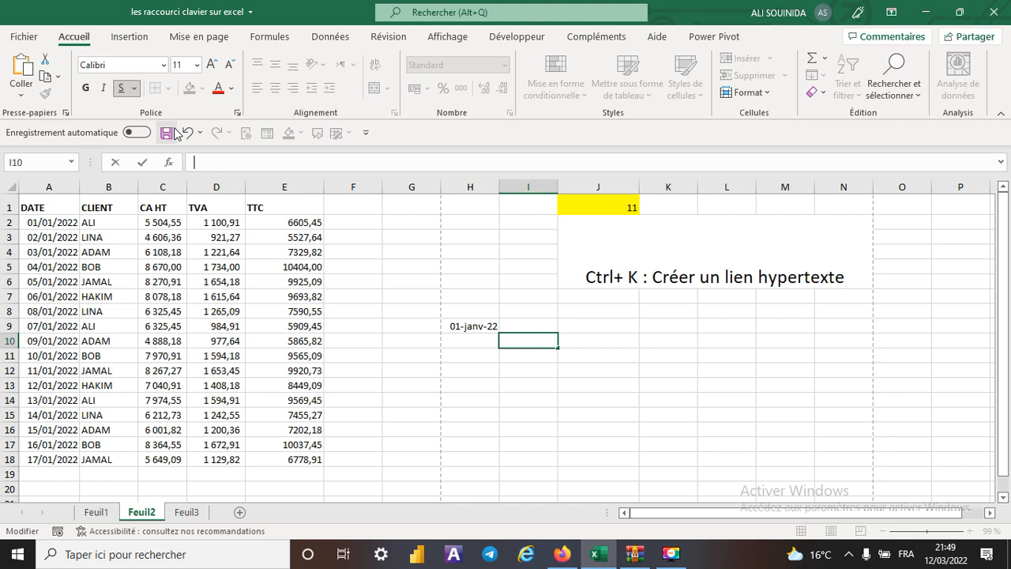
left_click(578, 352)
- Set the shortcut number in J1 to 12
left_click(608, 207)
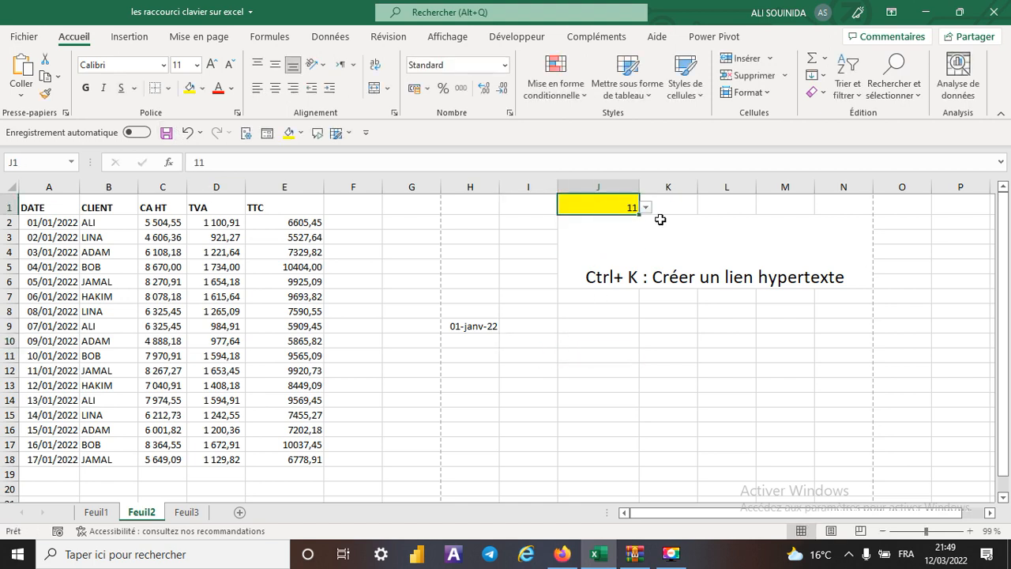
left_click(646, 208)
left_click(575, 229)
- Clear the date from cell H9
left_click(480, 328)
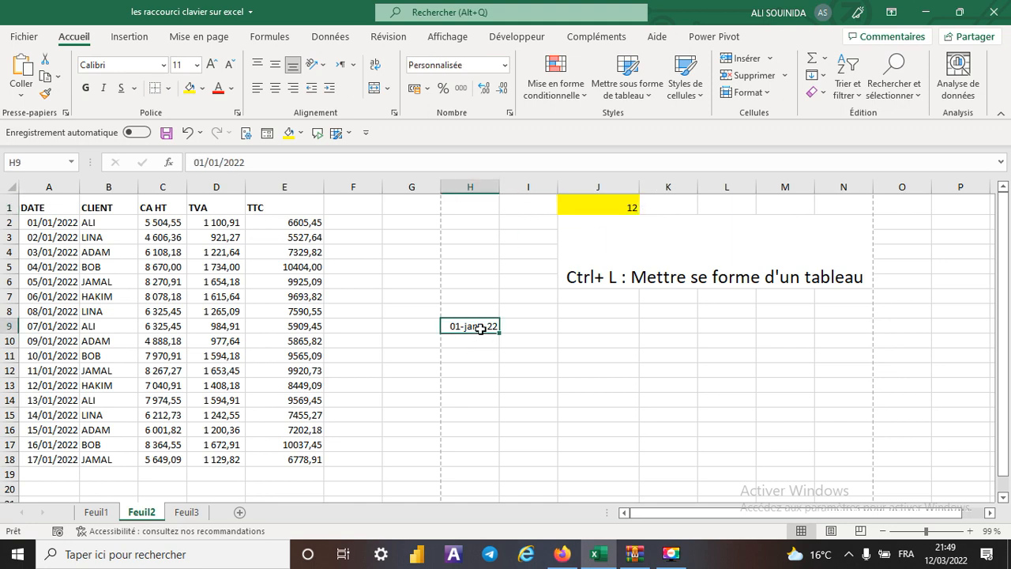
key("BackSpace")
left_click(502, 348)
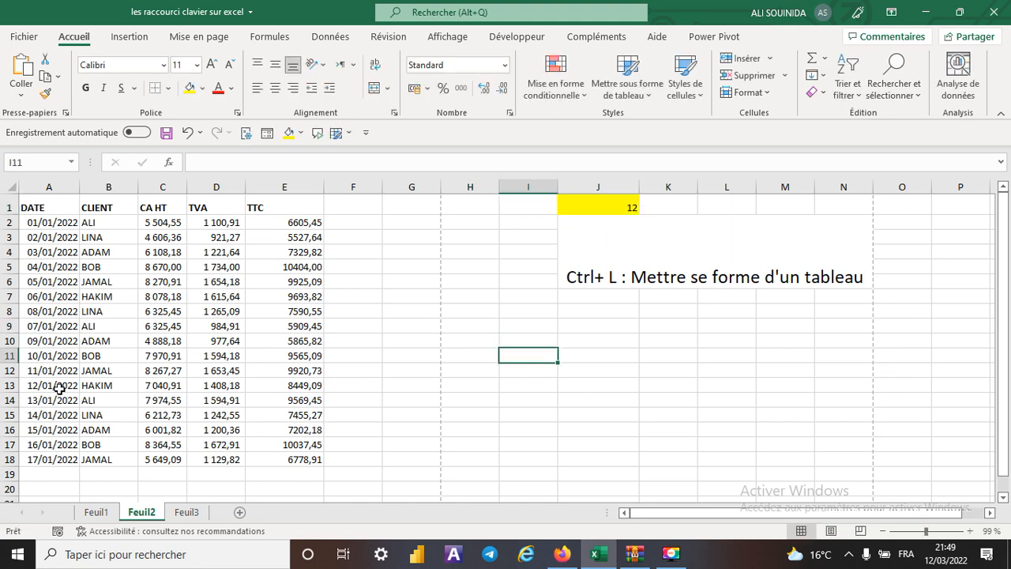
- Convert the data range A1:E18 into a table with headers, and undo the conversion
left_click(158, 323)
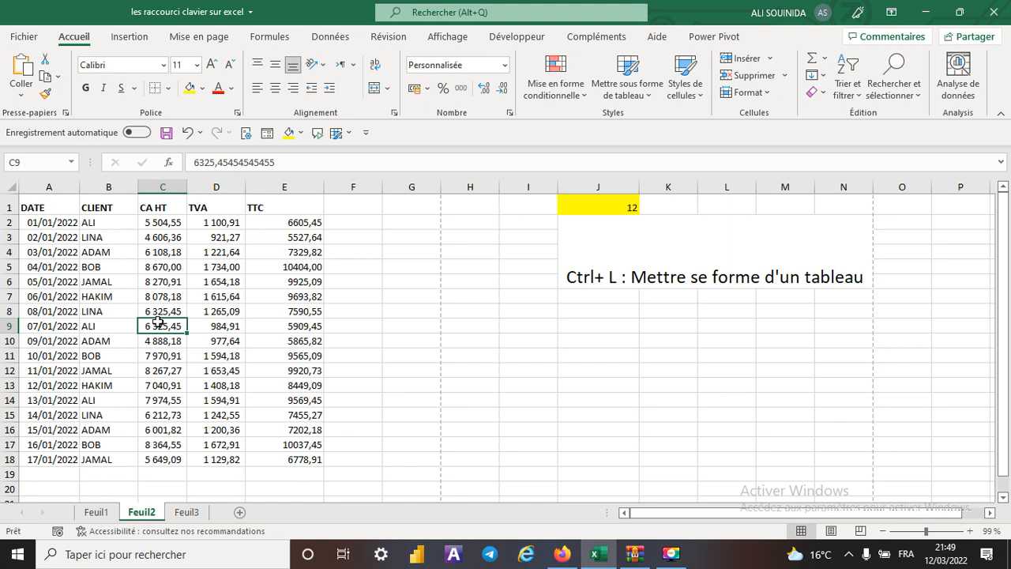
key("ctrl+l")
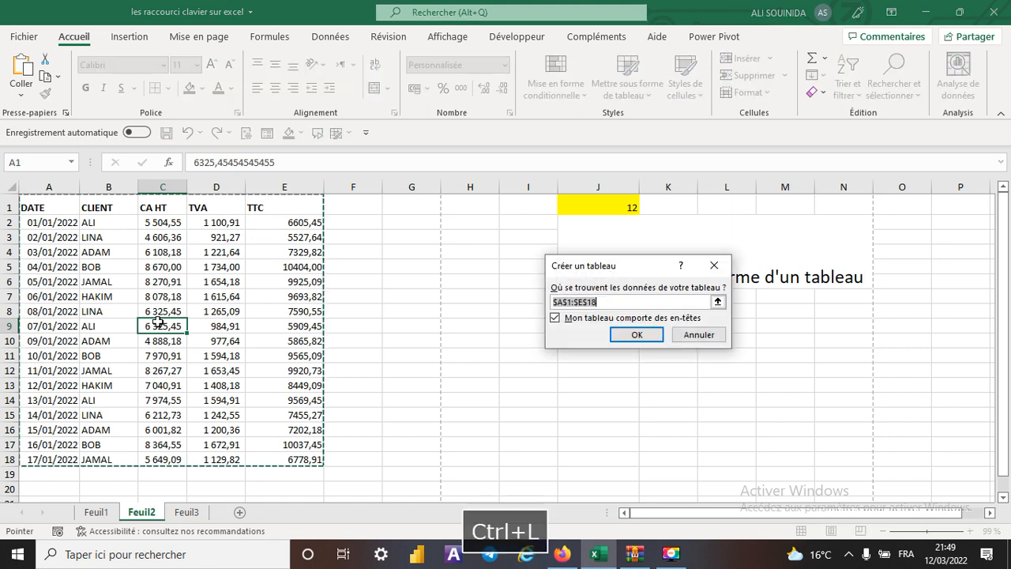
left_click(631, 336)
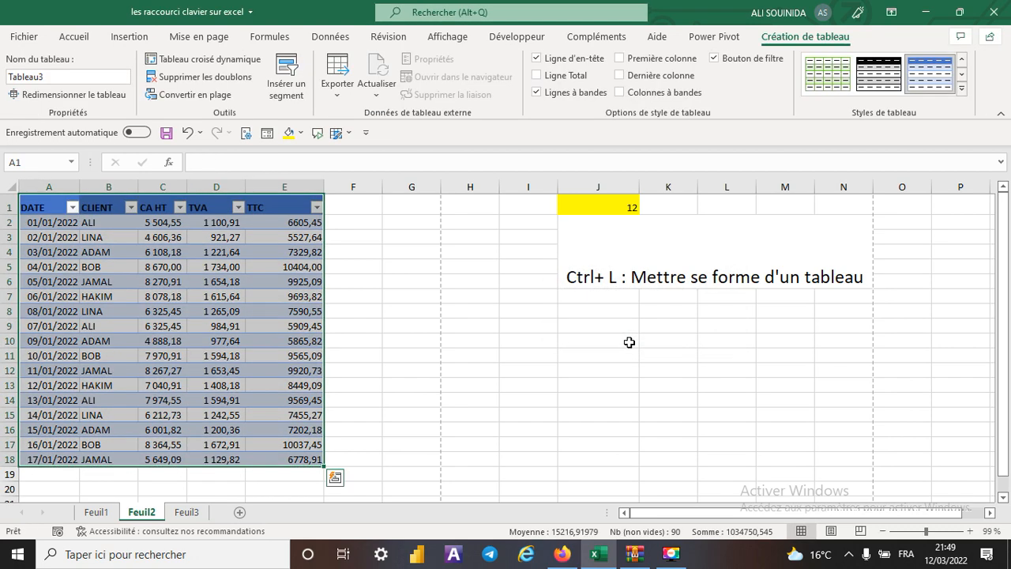
key("ctrl+z")
- Set the shortcut number in J1 to 13
left_click(616, 207)
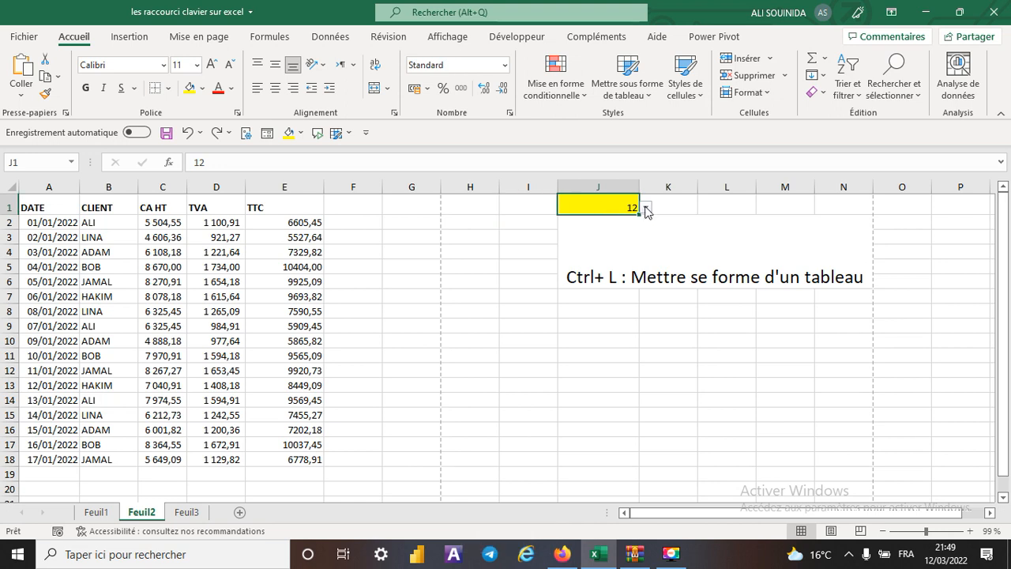
left_click(646, 207)
left_click(588, 229)
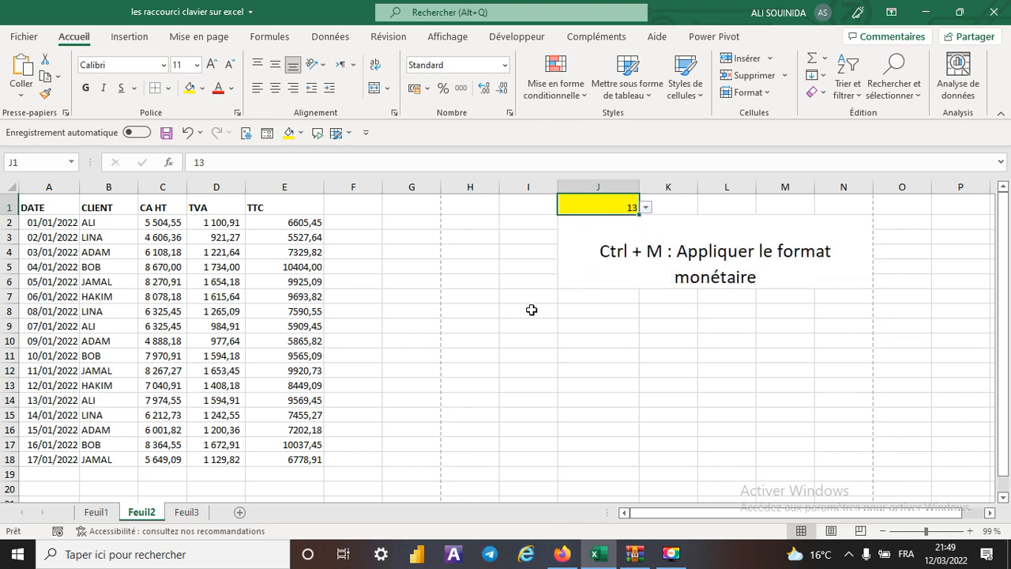
- Apply the currency format to the TTC values in E2:E18, and undo the formatting
left_click(671, 368)
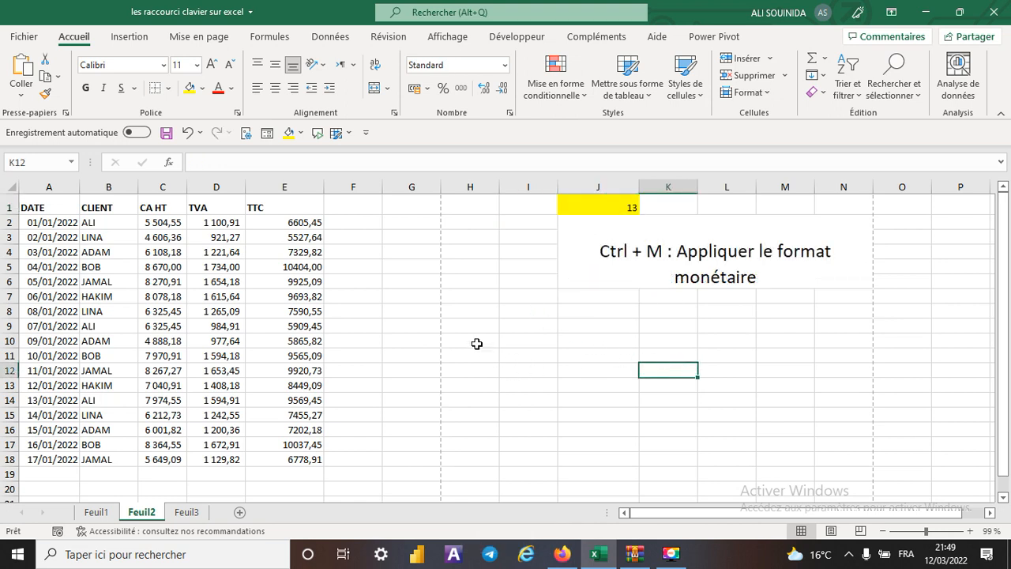
left_click_drag(295, 227, 308, 454)
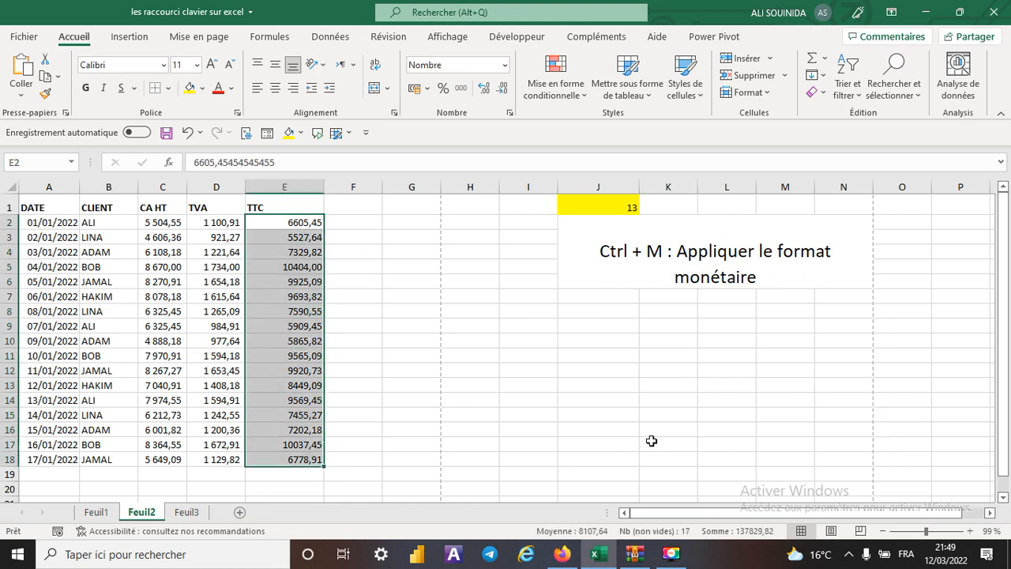
key("ctrl+m")
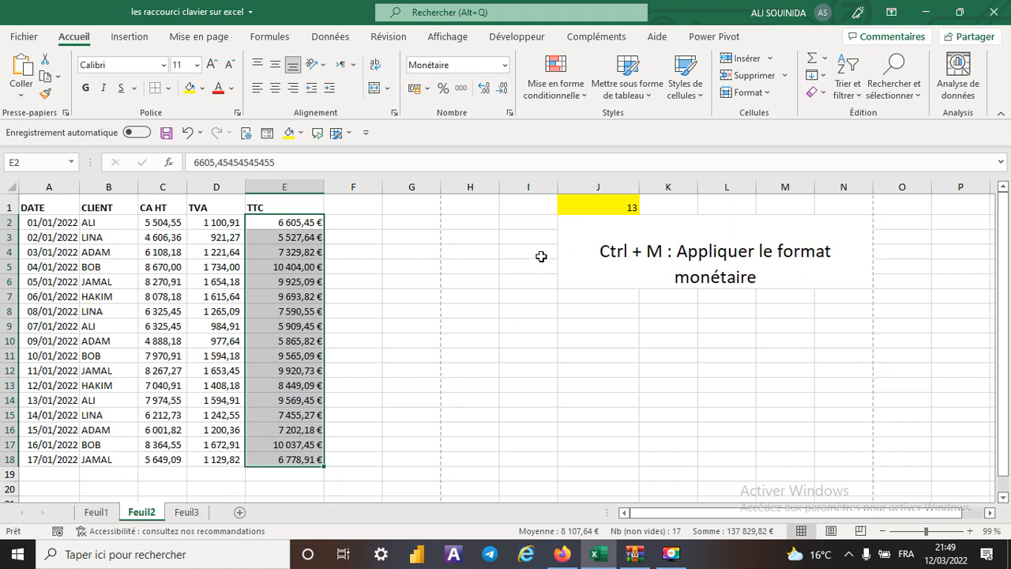
key("ctrl+z")
- Set the shortcut number in J1 to 14
left_click(626, 209)
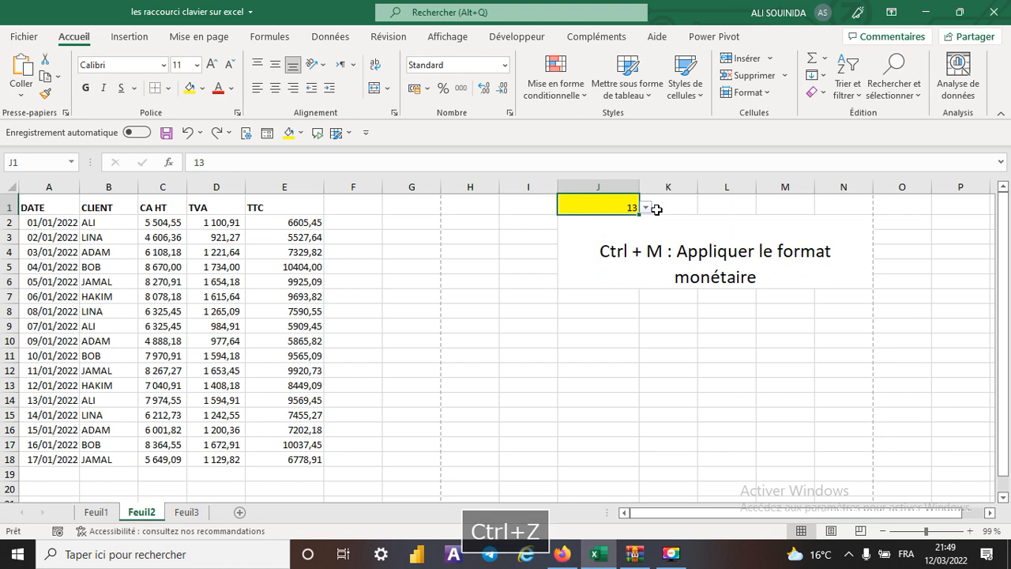
left_click(645, 207)
left_click(576, 231)
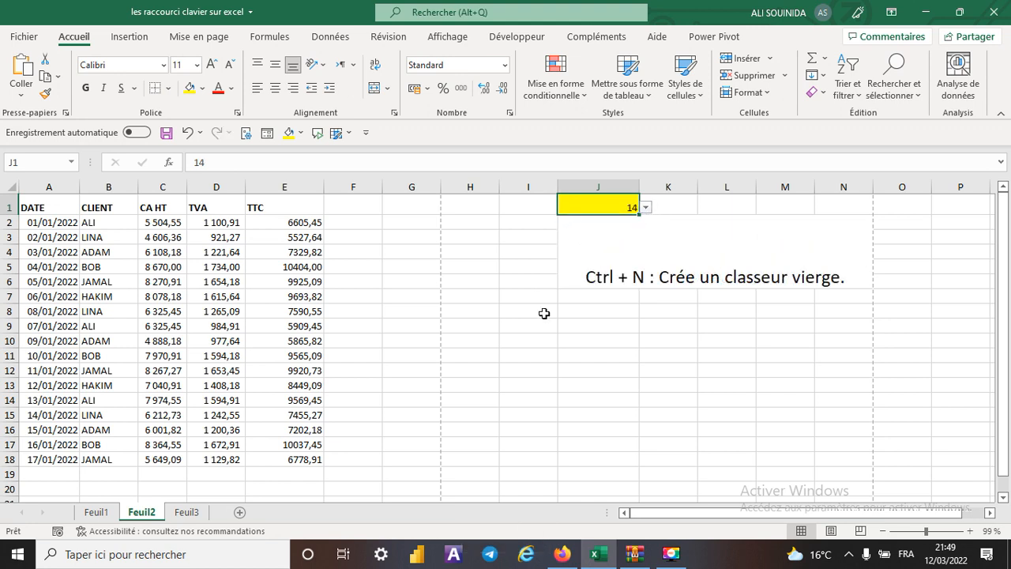
- Create a new blank workbook and close it to return to the shortcuts workbook
left_click(614, 343)
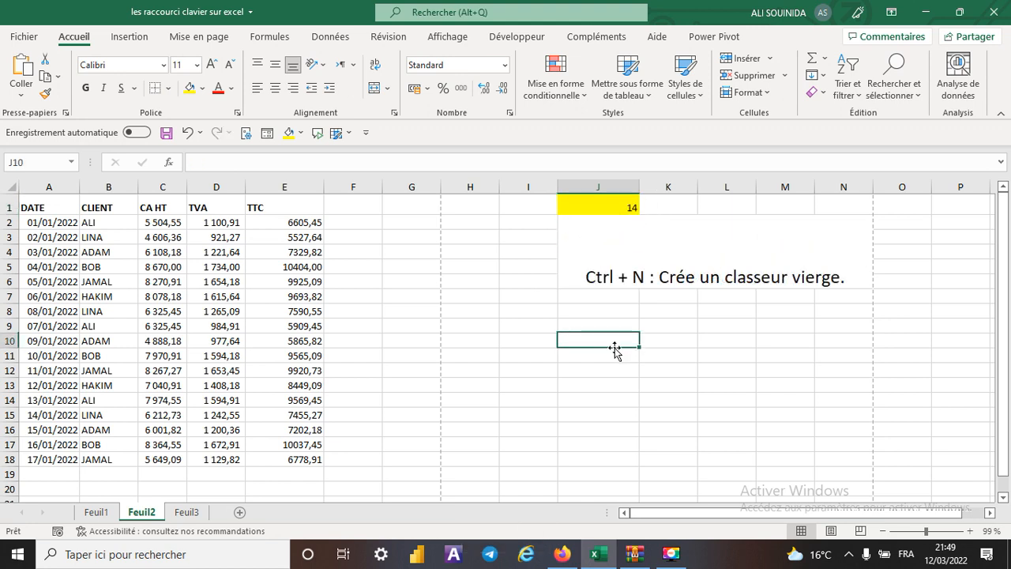
left_click(467, 342)
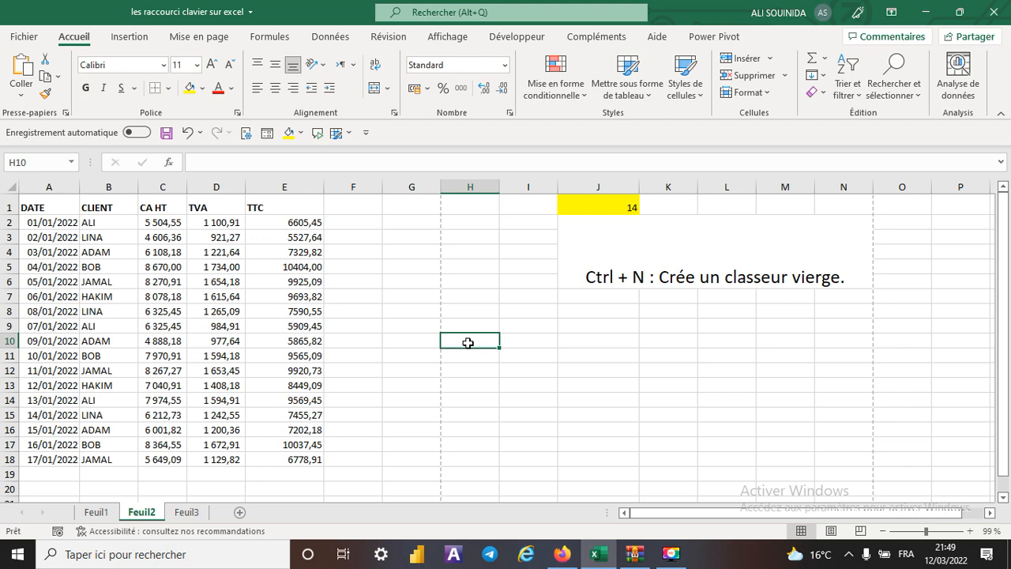
key("ctrl+n")
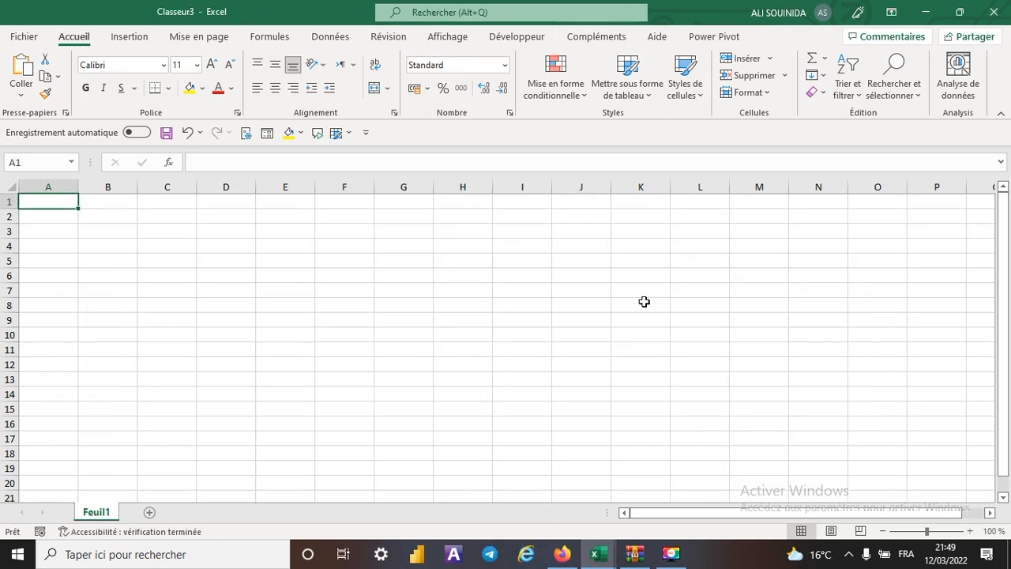
left_click(991, 12)
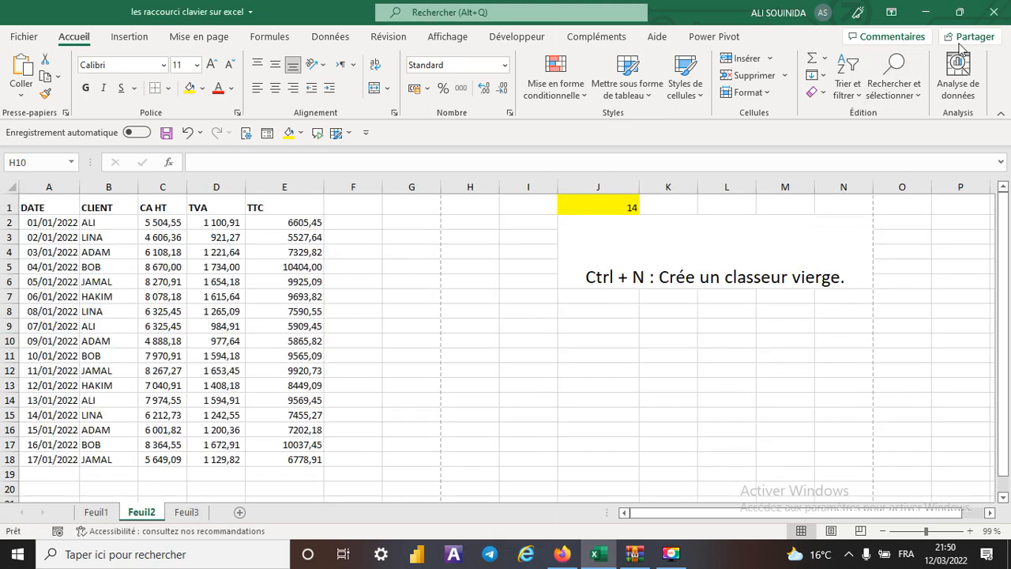
- Set the shortcut number in J1 to 15
left_click(619, 212)
left_click(645, 207)
left_click(595, 234)
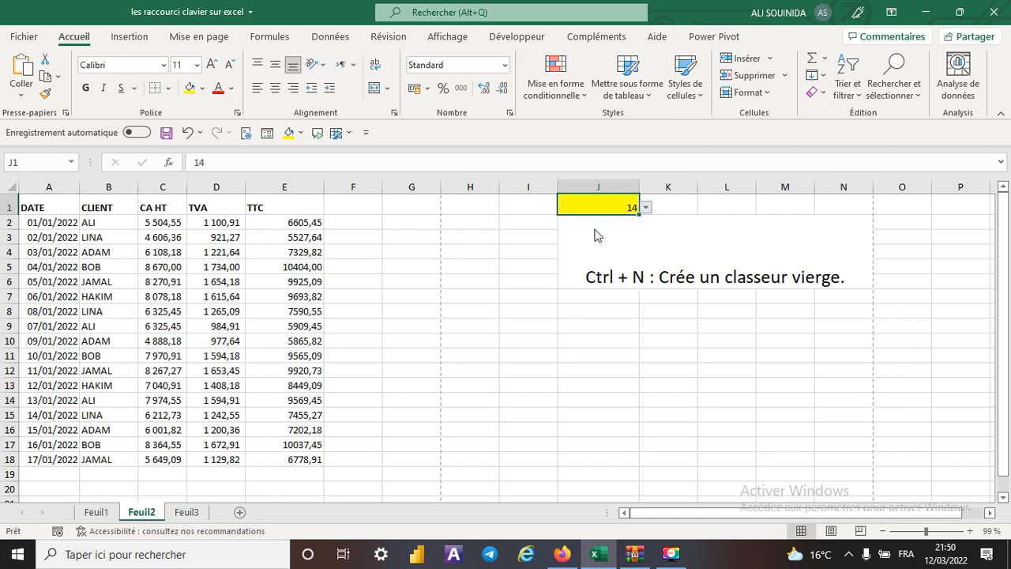
- Display the page for opening workbooks, and return to the sheet without opening a file
left_click(419, 334)
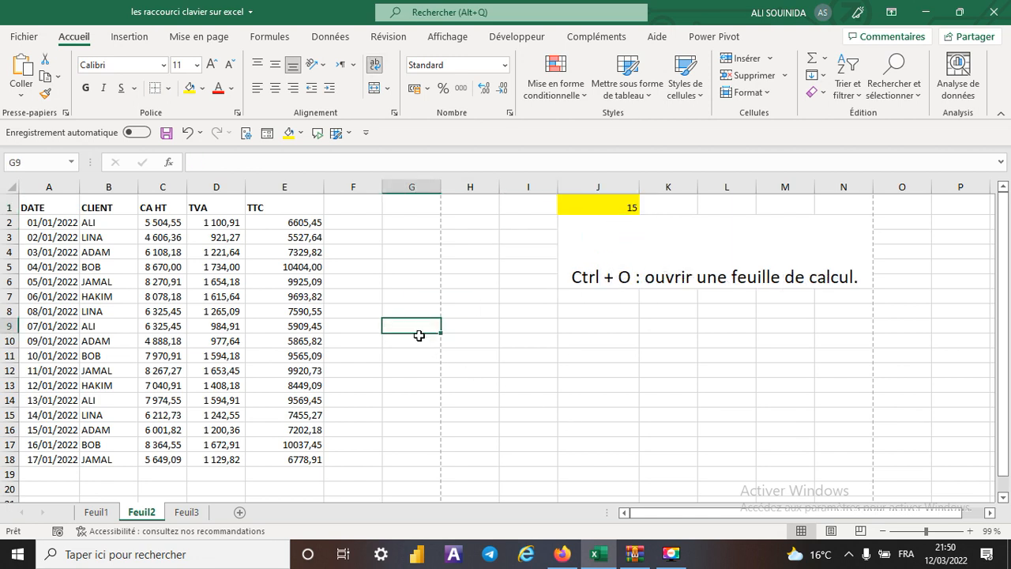
key("ctrl+o")
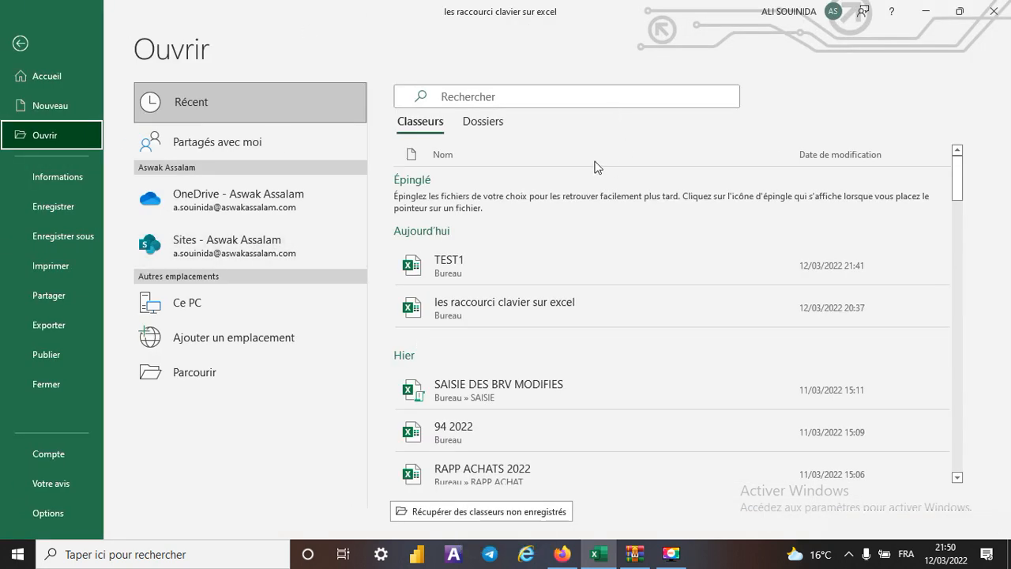
left_click(19, 46)
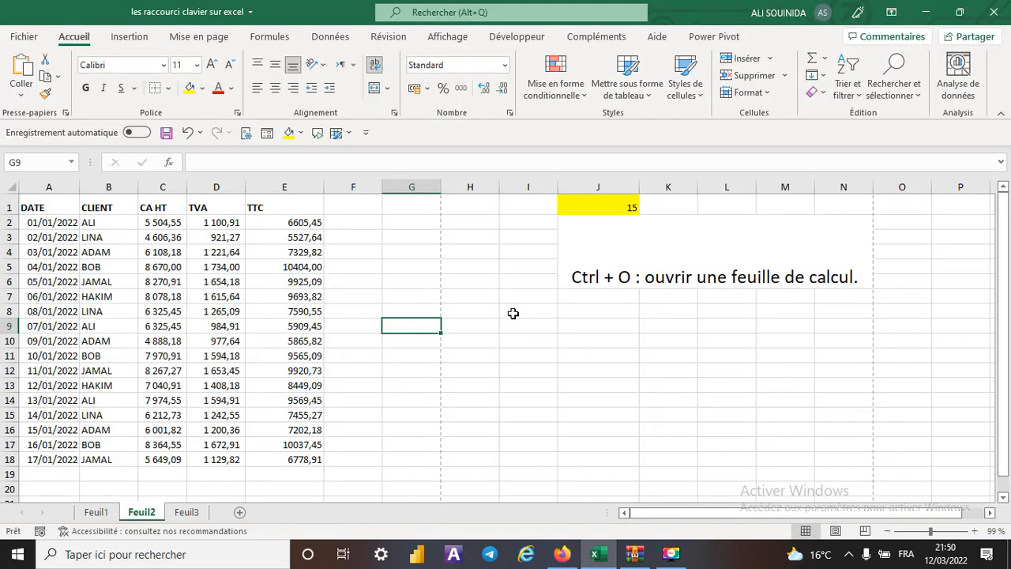
- Set the shortcut number in J1 to 16
left_click(611, 207)
left_click(645, 207)
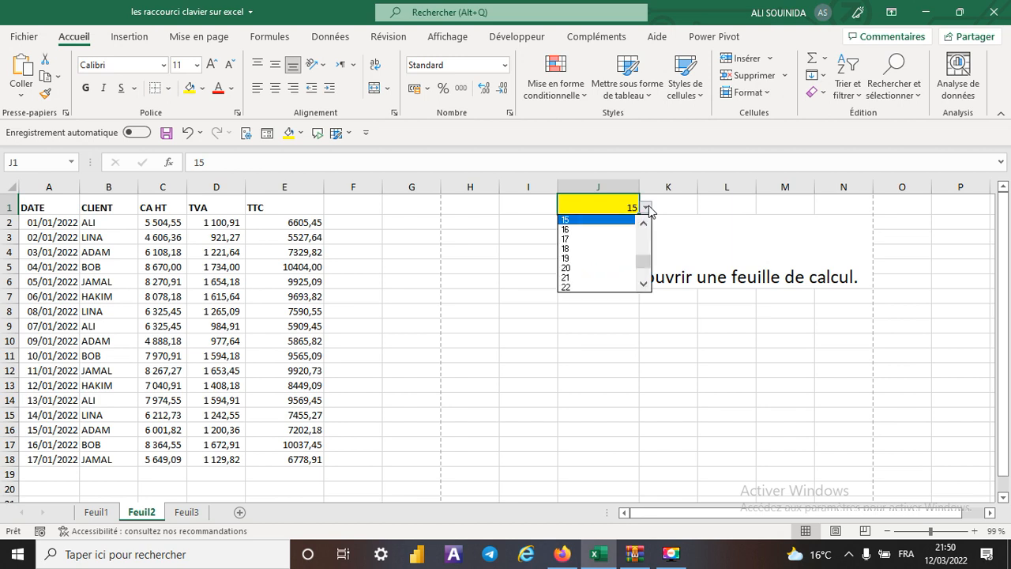
left_click(599, 237)
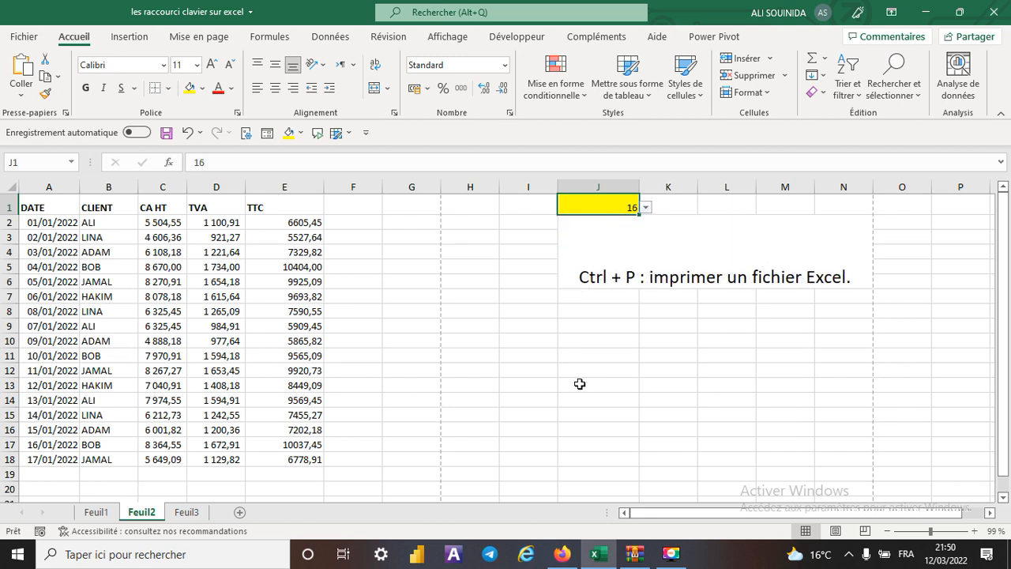
- Display the print settings and preview of the sheet, and return without printing
left_click(463, 340)
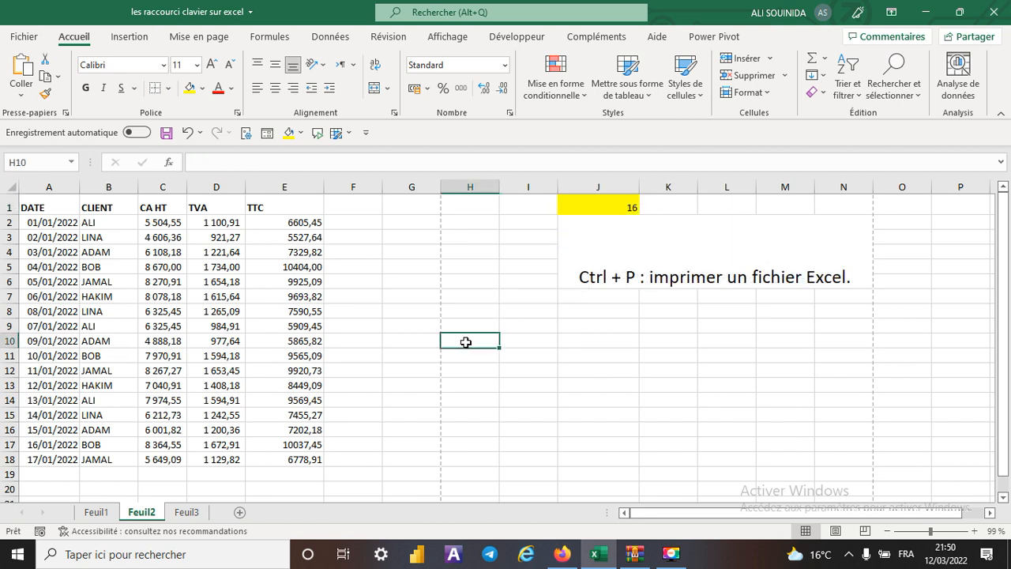
key("ctrl+p")
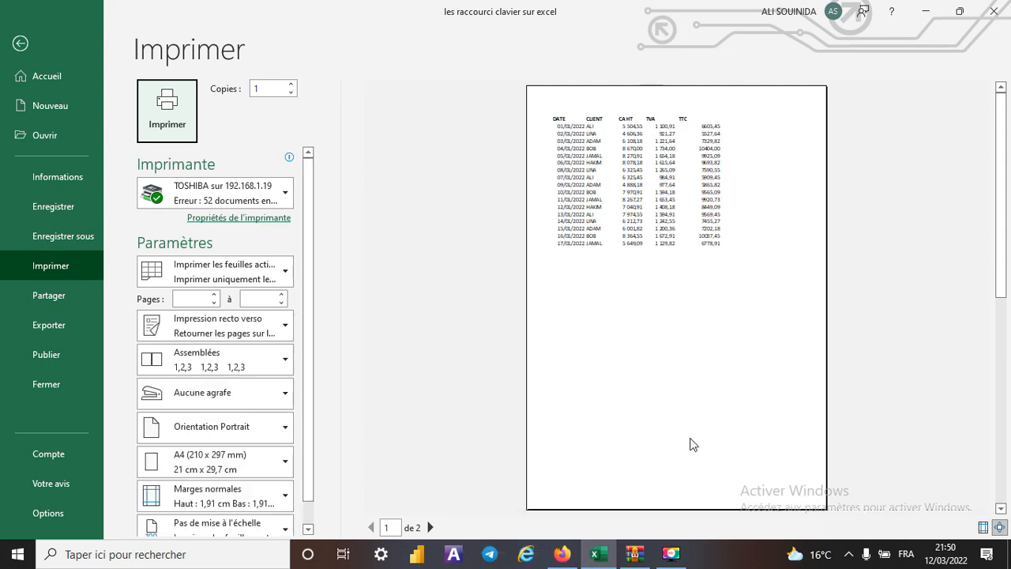
left_click(21, 44)
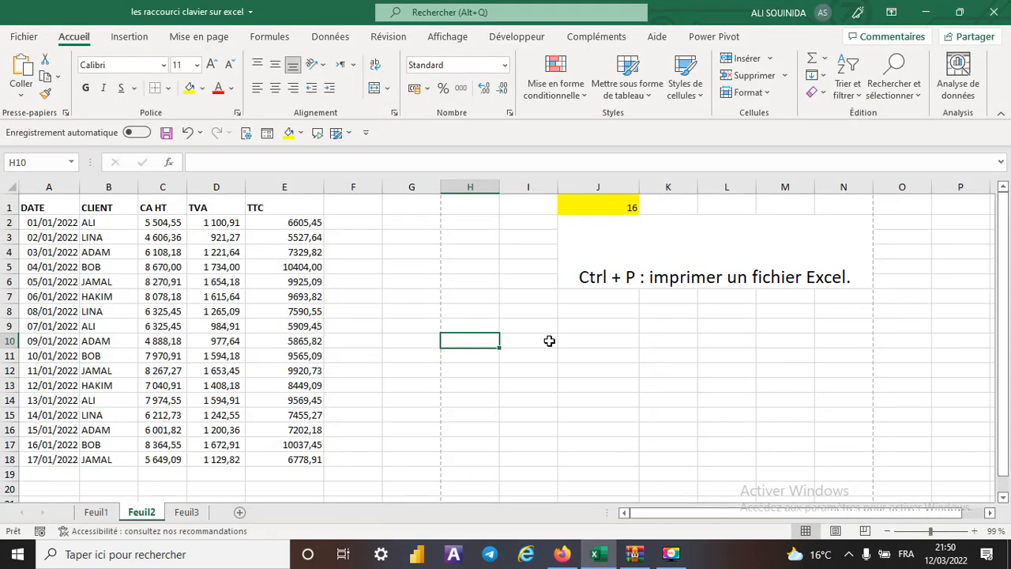
- Set the shortcut number in J1 to 17
left_click(598, 207)
left_click(645, 207)
left_click(566, 229)
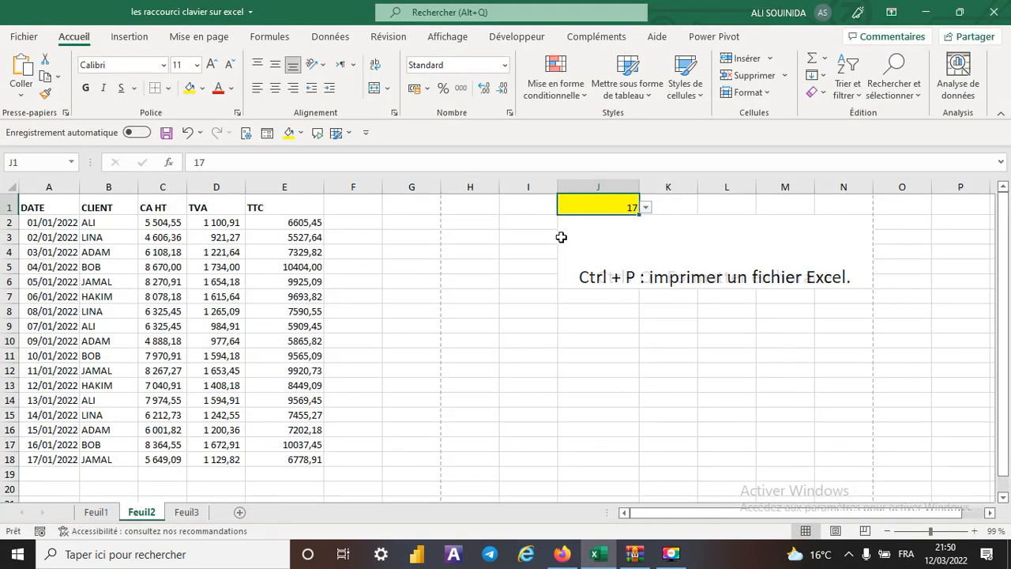
- Enter a decimal number in I9 and apply the time format to the cell
left_click(519, 327)
type("0,1")
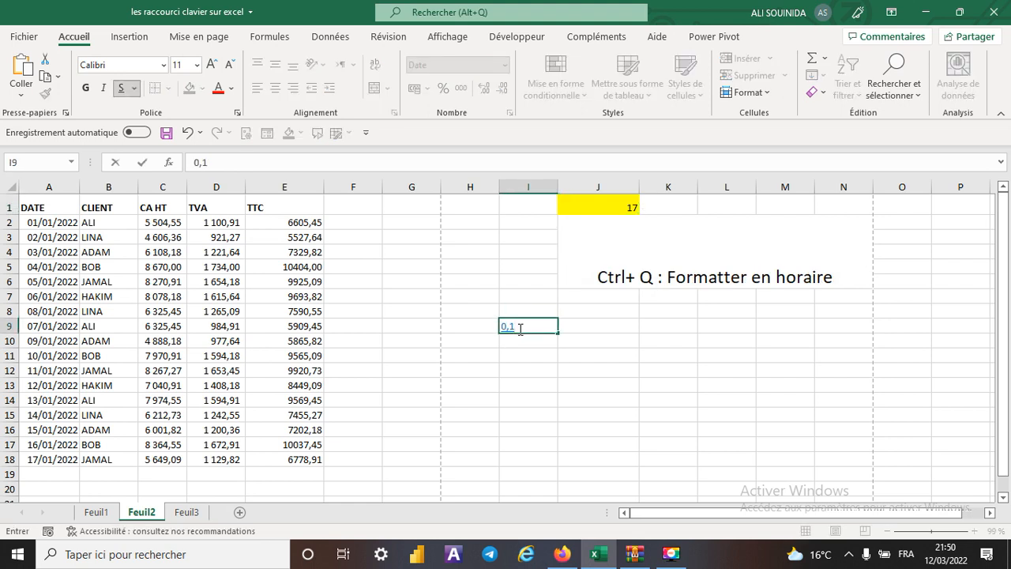
left_click(573, 371)
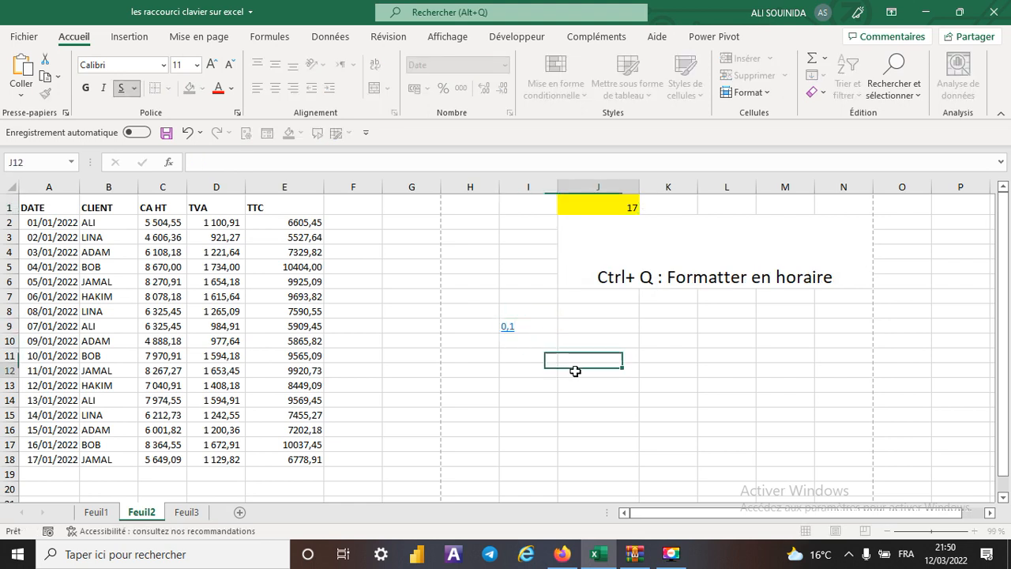
left_click(529, 324)
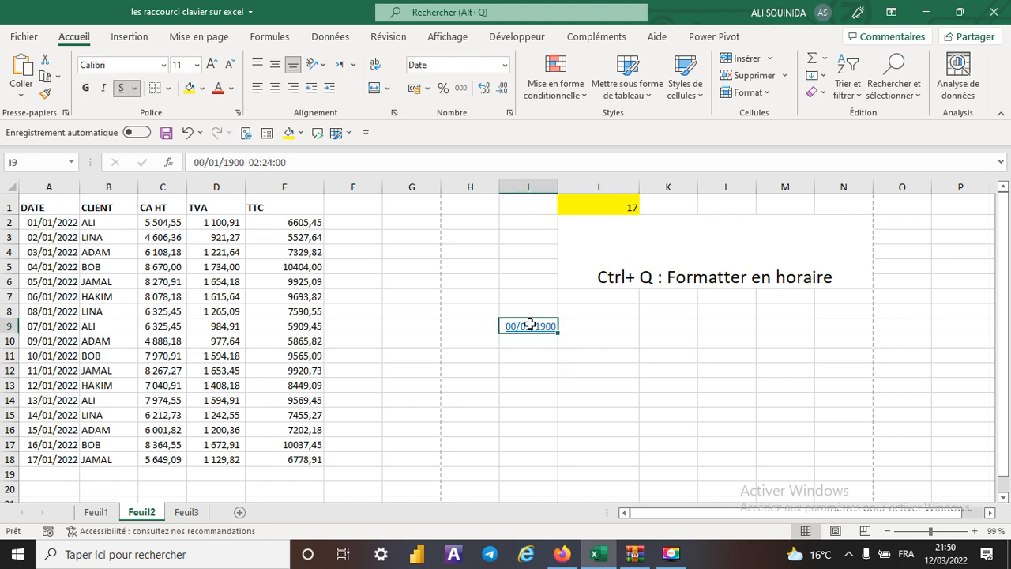
key("ctrl+q")
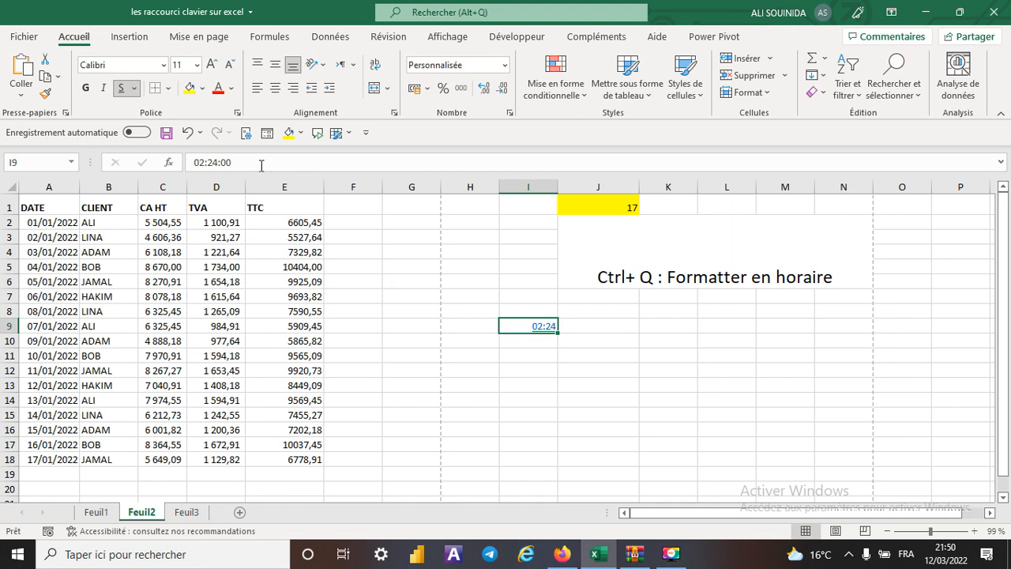
- Delete the time value from cell I9
left_click_drag(263, 163, 122, 164)
key("BackSpace")
left_click(693, 425)
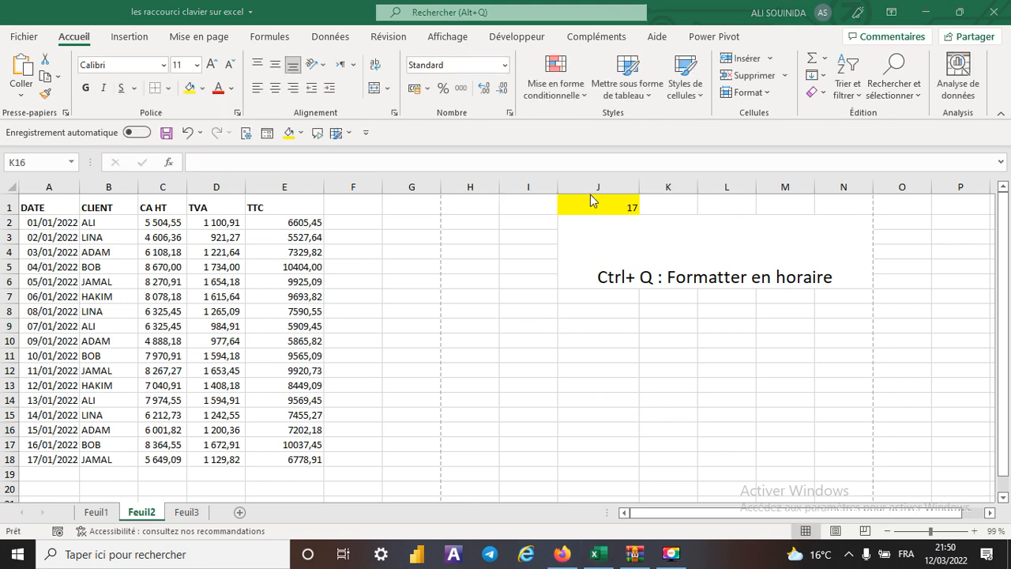
- Set the shortcut number in J1 to 18
left_click(615, 207)
left_click(646, 207)
left_click(589, 231)
- Apply the Standard number format to the dates in A2:A18, and undo the formatting
left_click(715, 369)
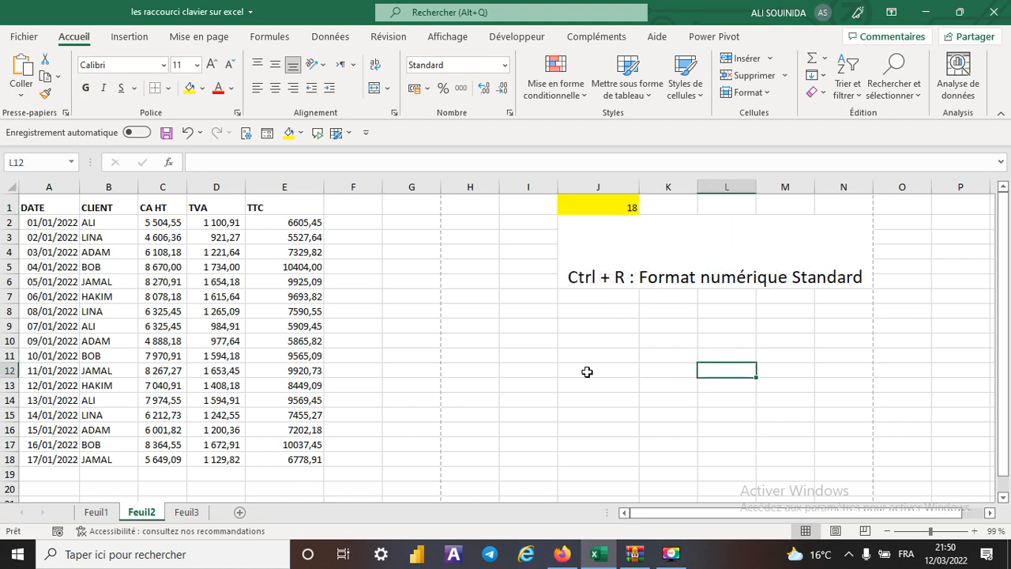
left_click_drag(50, 222, 50, 459)
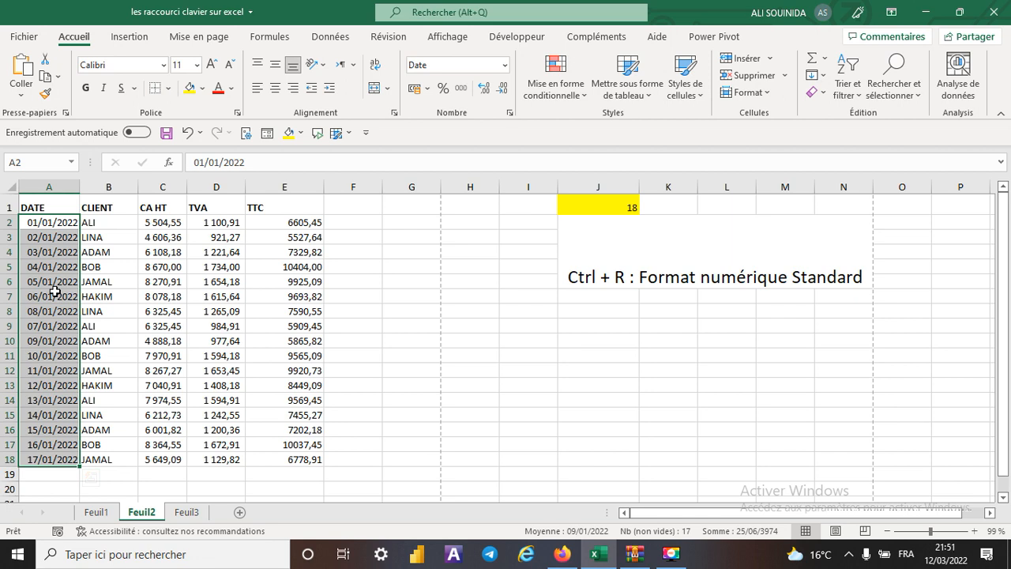
key("ctrl+r")
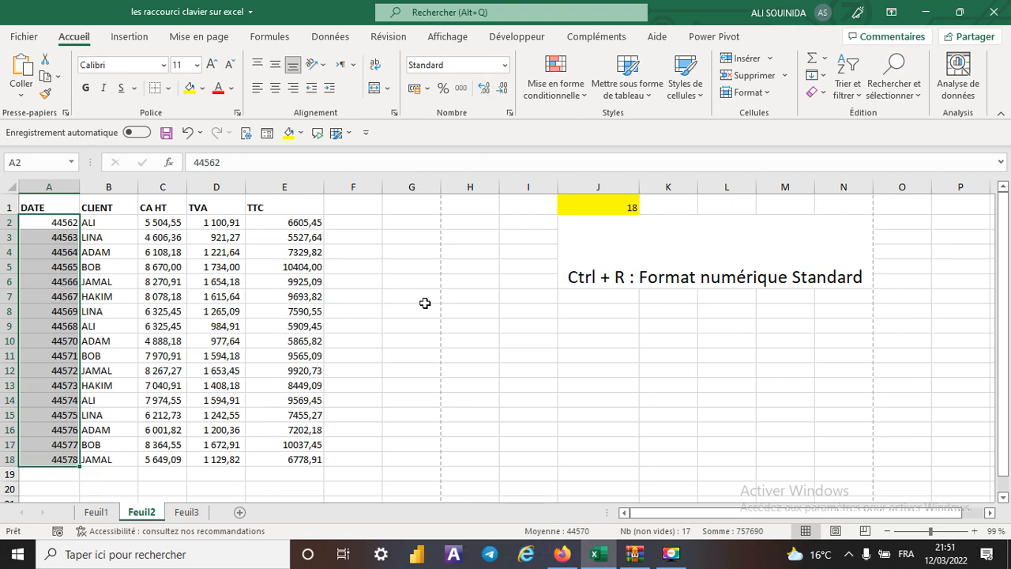
key("ctrl+z")
left_click(617, 387)
- Set the shortcut number in J1 to 19 and save the workbook
left_click(605, 207)
left_click(647, 208)
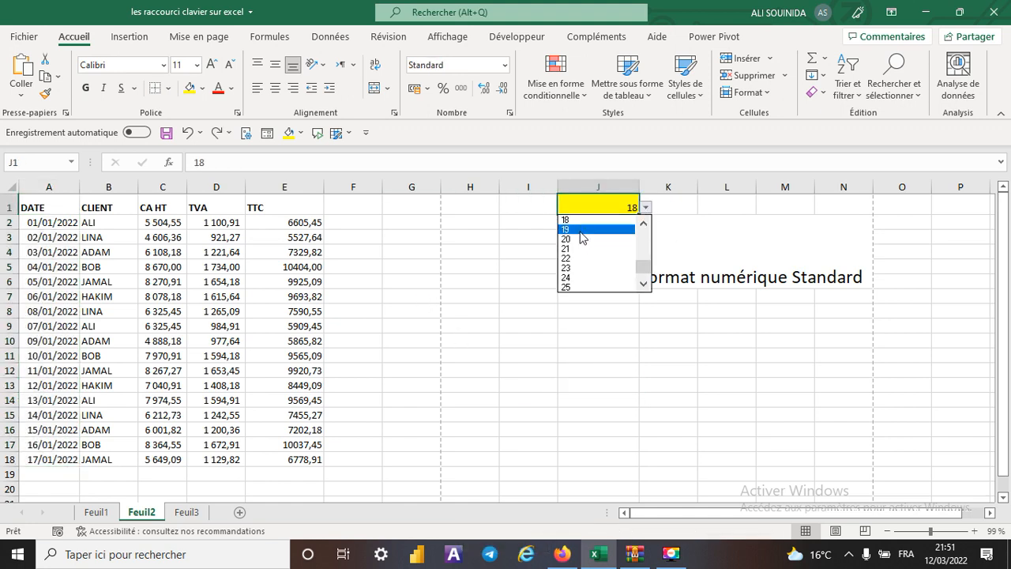
left_click(584, 228)
left_click(479, 326)
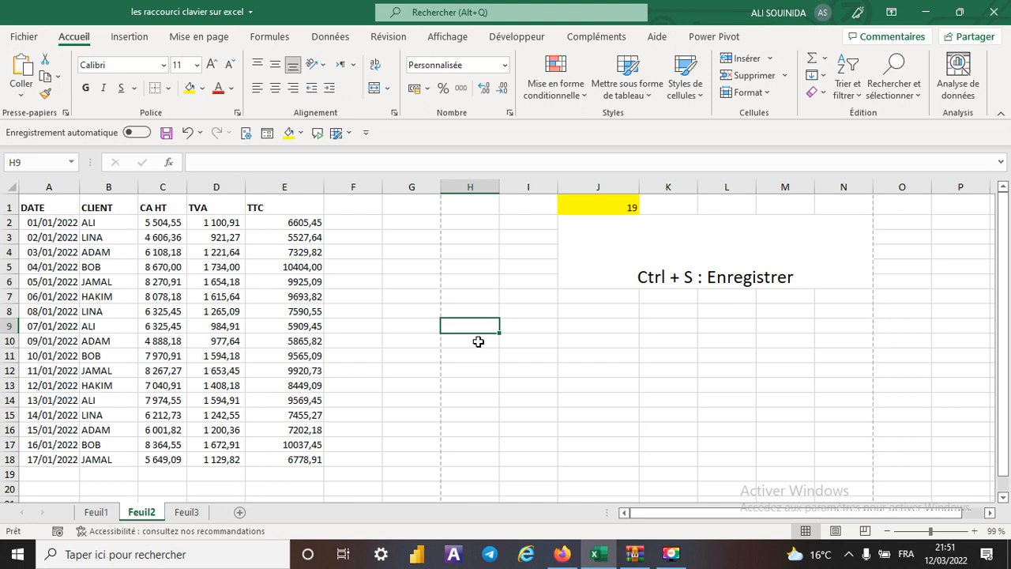
key("ctrl+s")
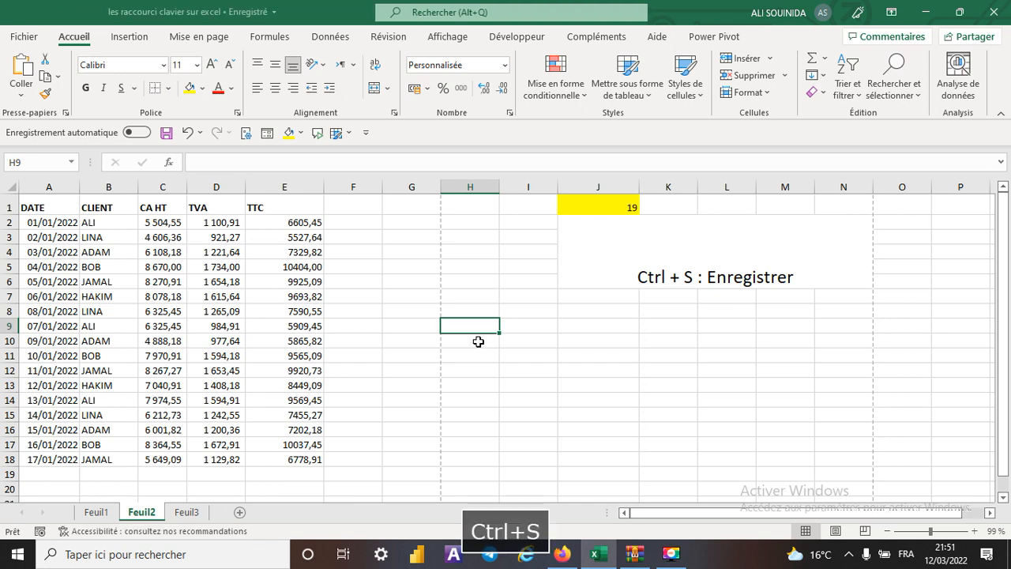
- Set the shortcut number in J1 to 20
left_click(593, 209)
left_click(645, 207)
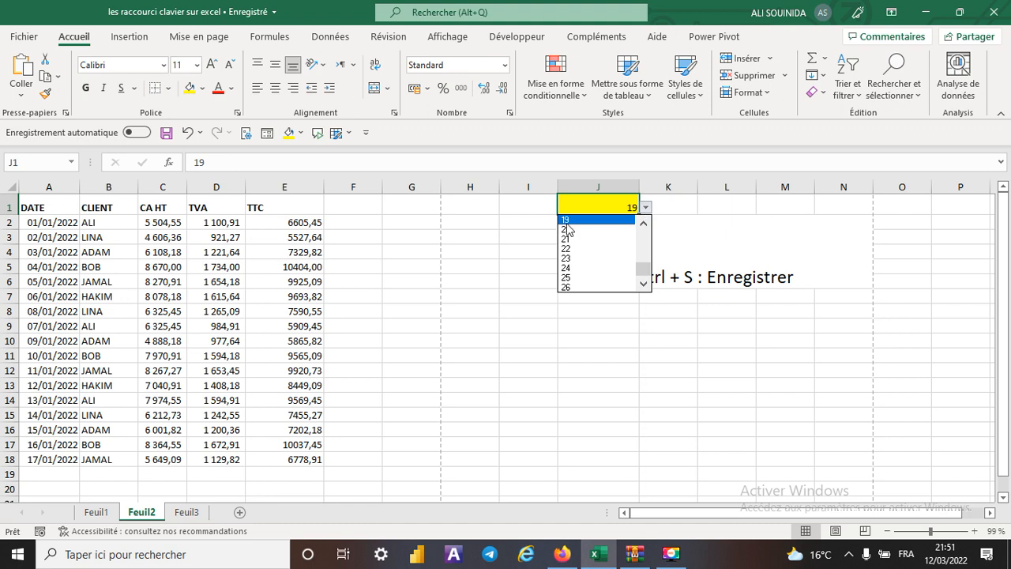
left_click(601, 230)
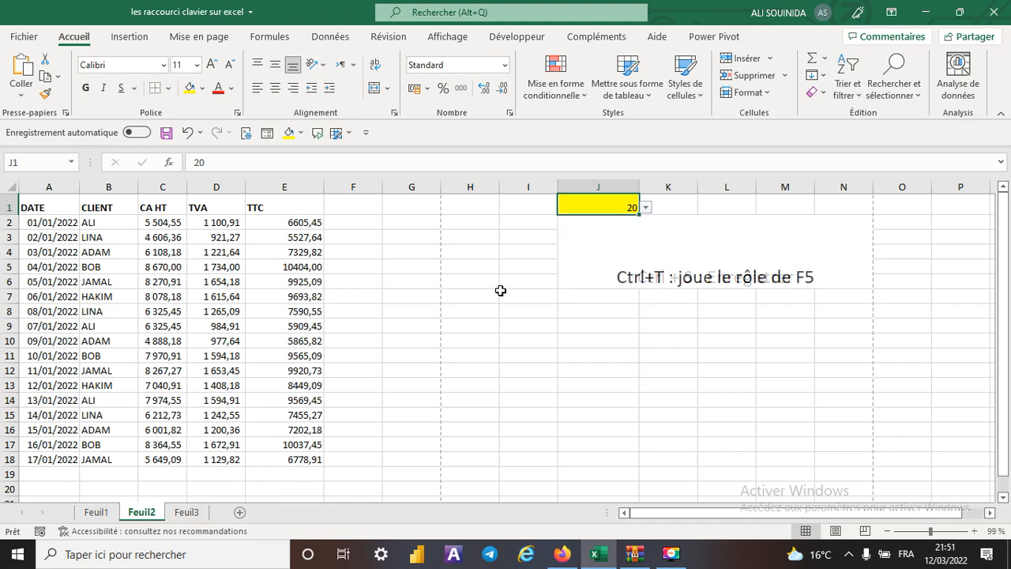
left_click(608, 369)
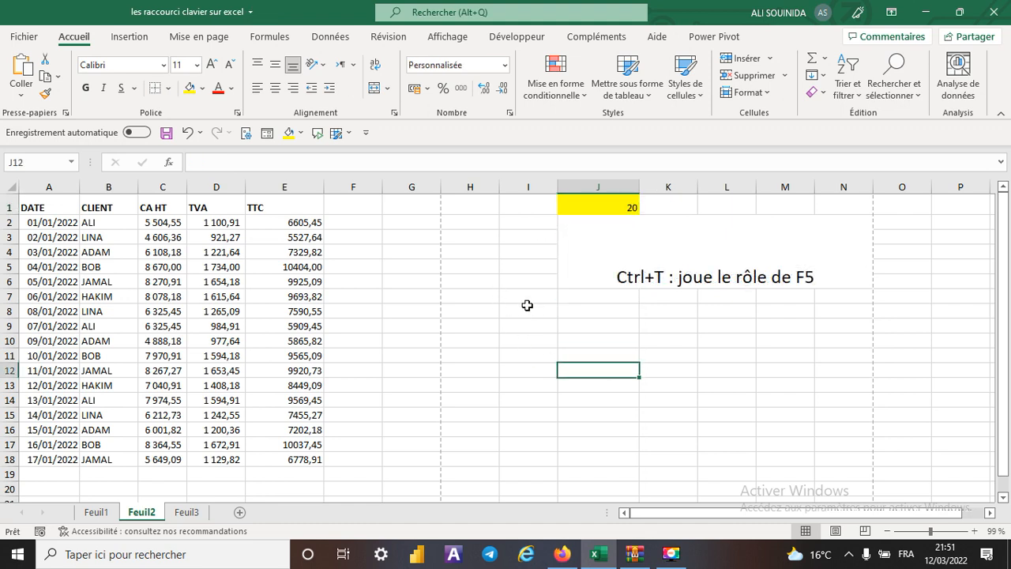
- From cell H9, open the Go To (Atteindre) dialog, view its special cell selection options, and close it without selecting anything
left_click(474, 326)
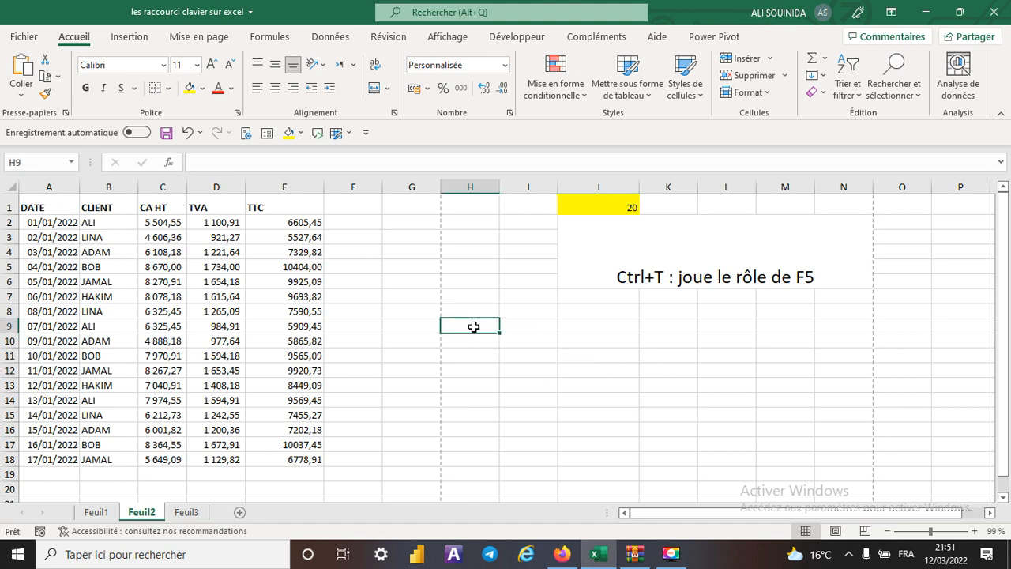
key("ctrl+t")
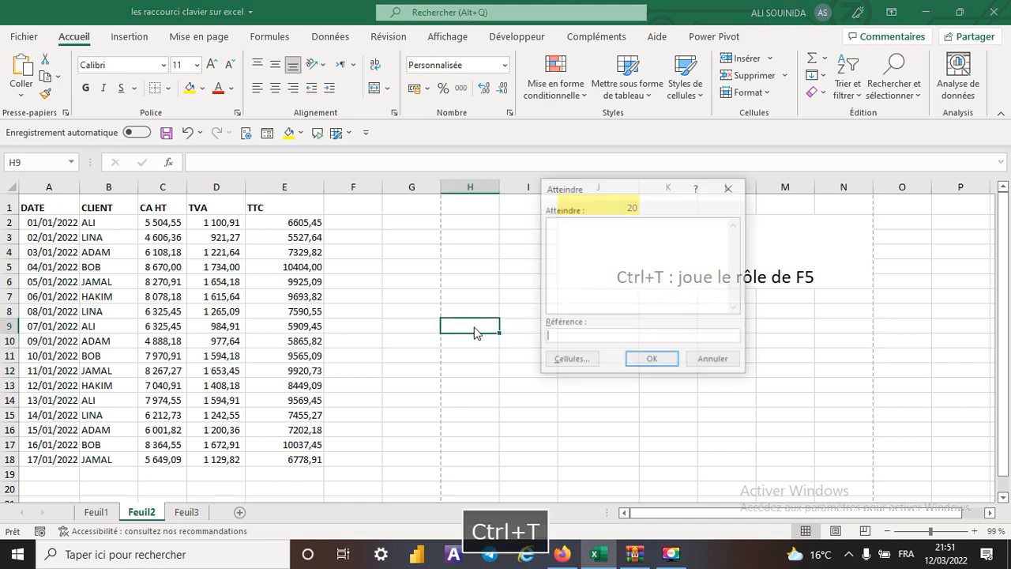
left_click(571, 364)
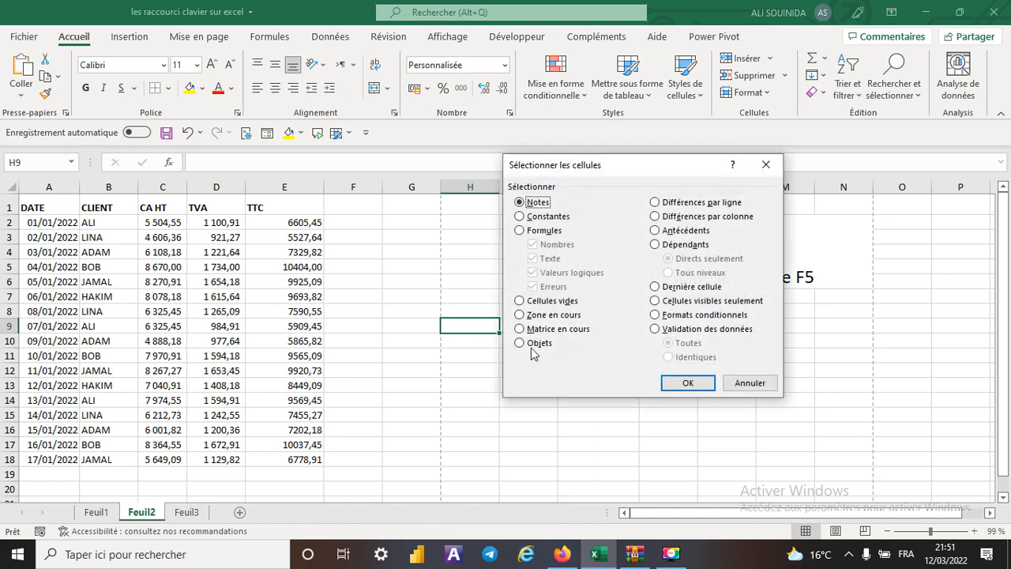
left_click(765, 167)
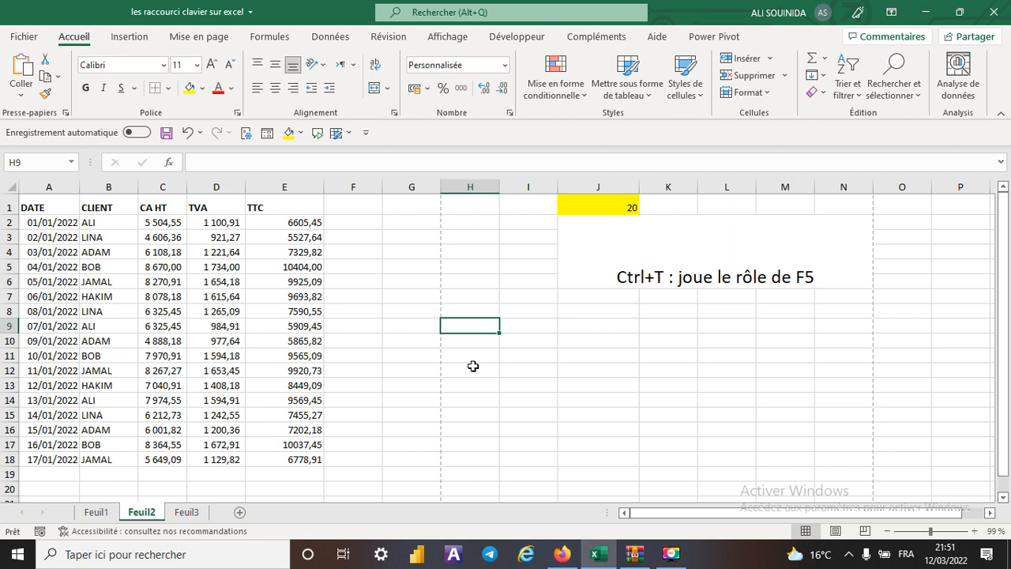
- View the Go To dialog again and the commands under Rechercher et sélectionner, closing both without choosing anything
key("F5")
left_click(729, 192)
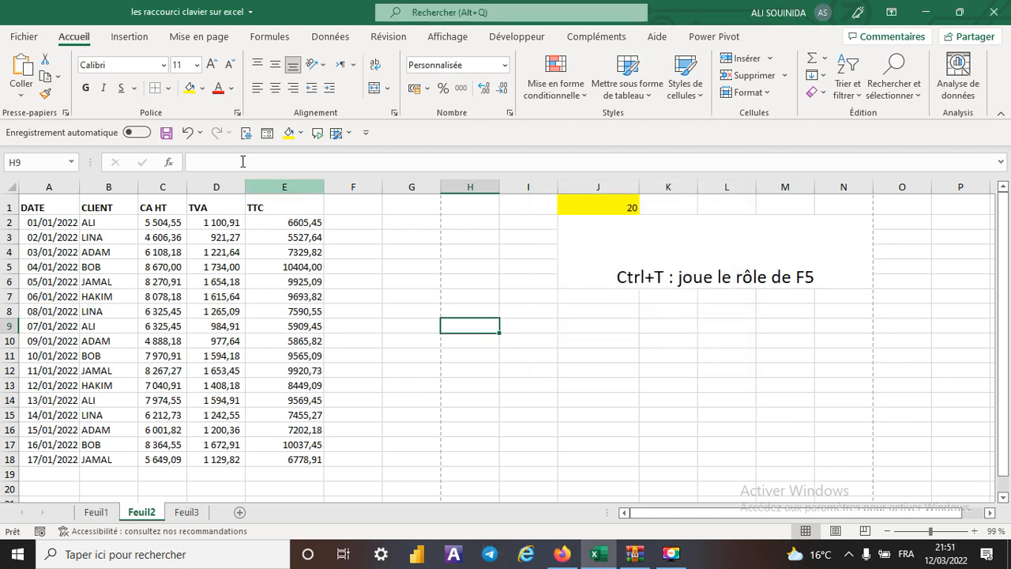
left_click(894, 83)
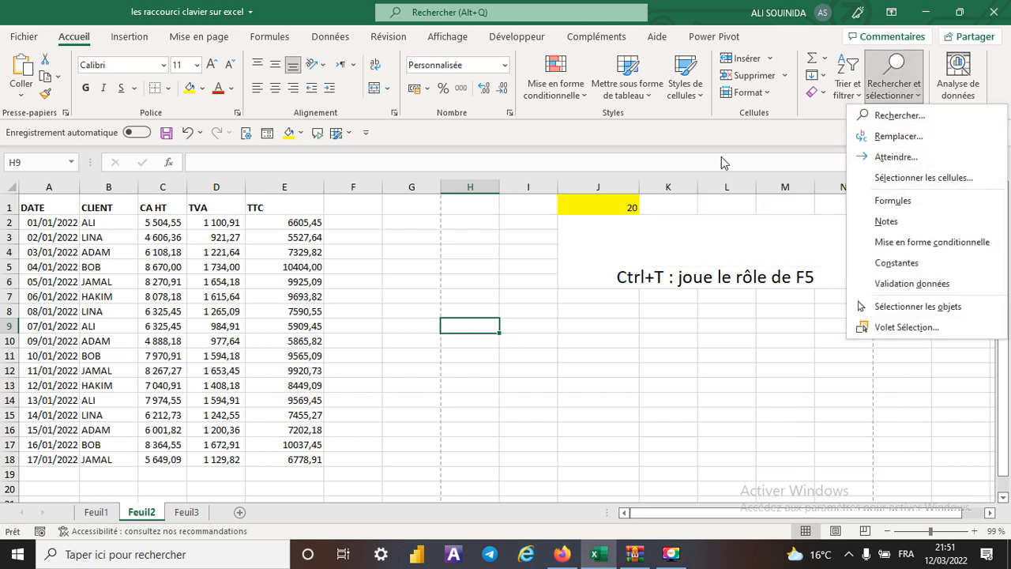
left_click(558, 397)
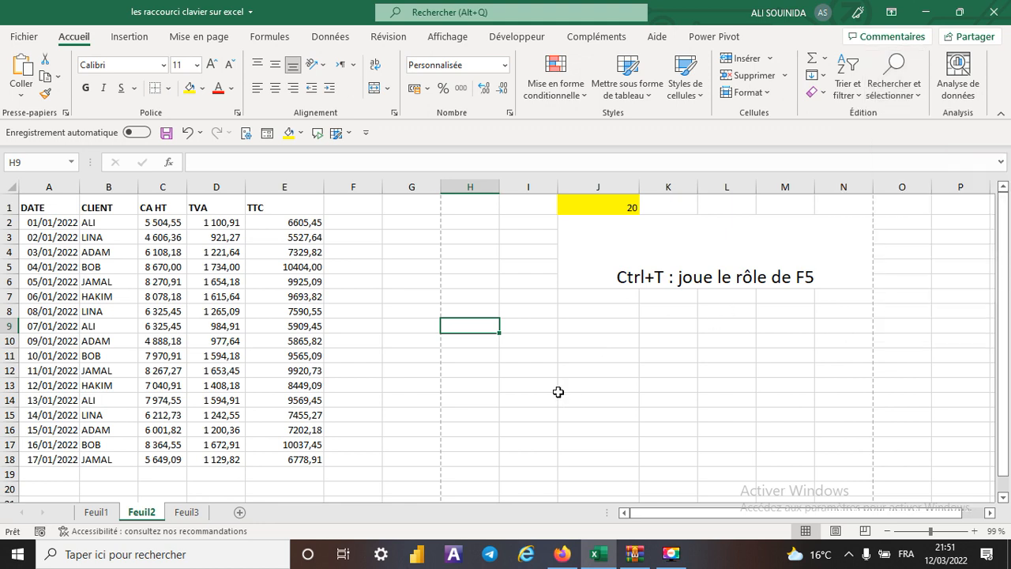
left_click(519, 356)
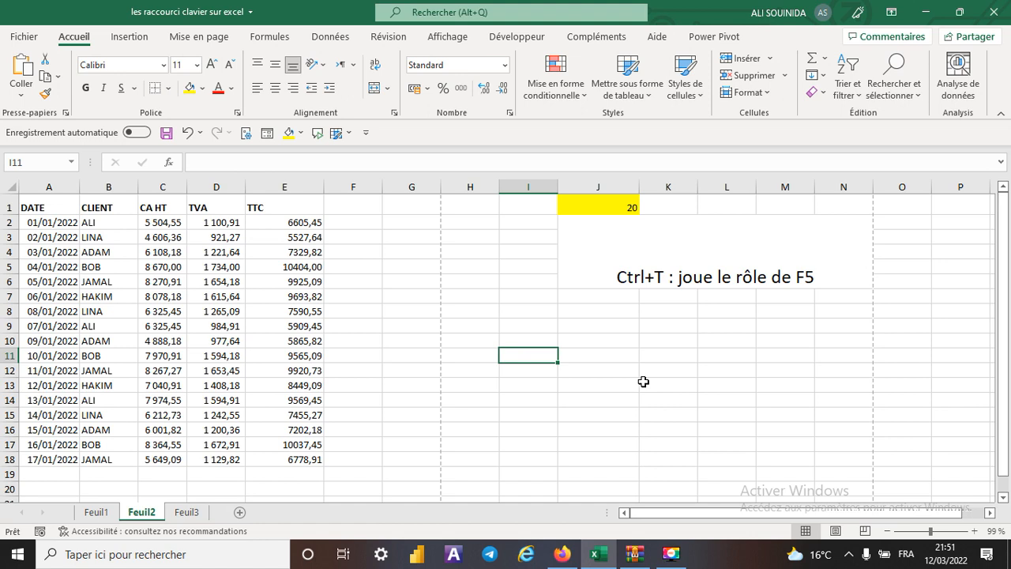
- Set the shortcut number in J1 to 21
left_click(602, 207)
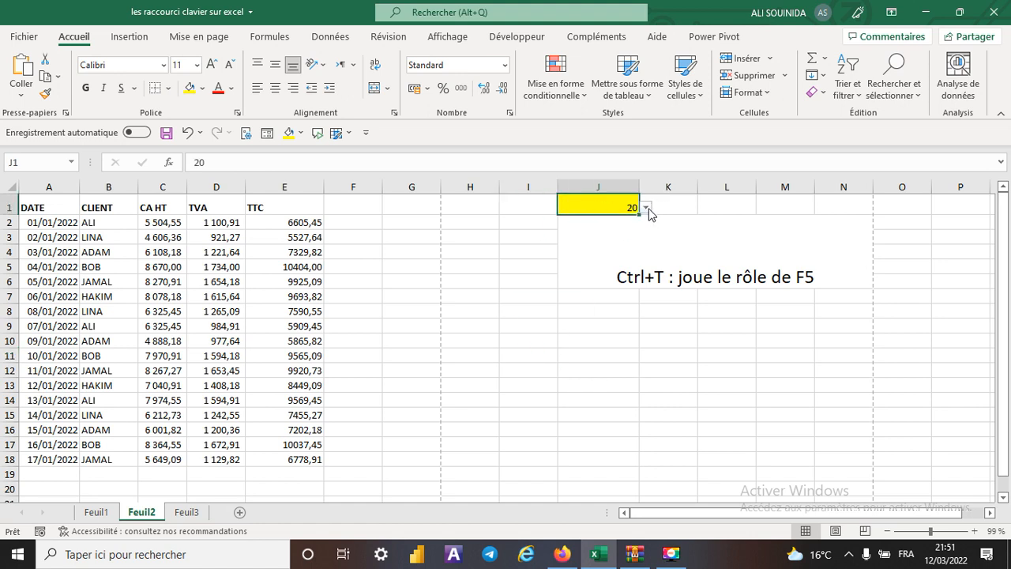
left_click(647, 208)
left_click(588, 240)
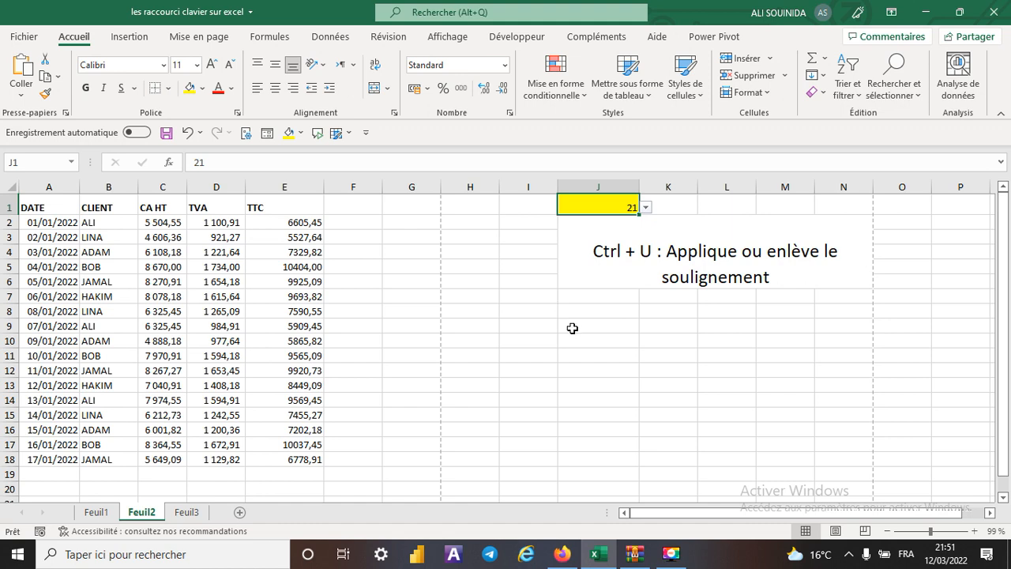
left_click(722, 367)
- Underline the TTC values in E2:E18, and undo the underlining
left_click_drag(286, 230, 292, 458)
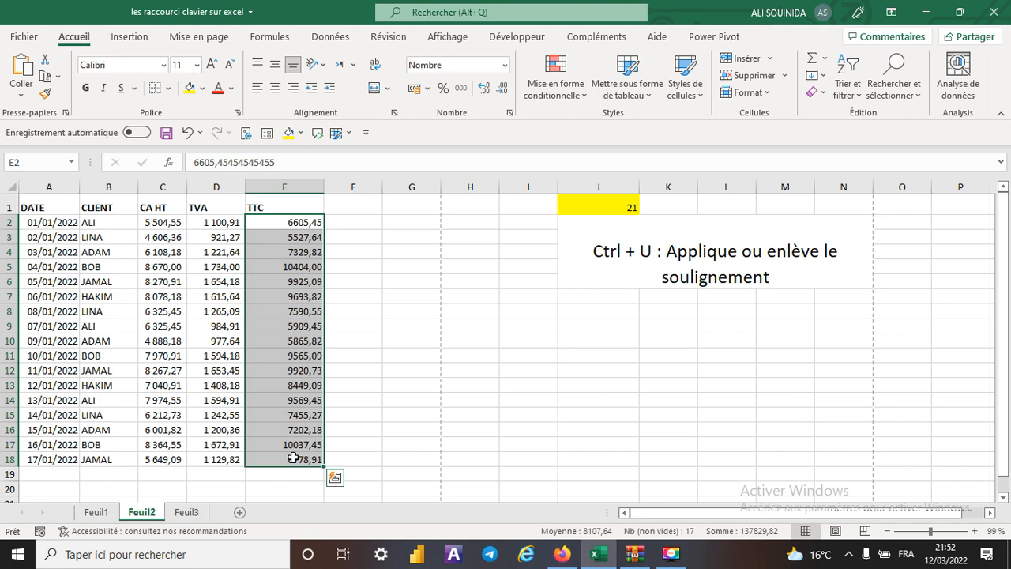
key("ctrl+u")
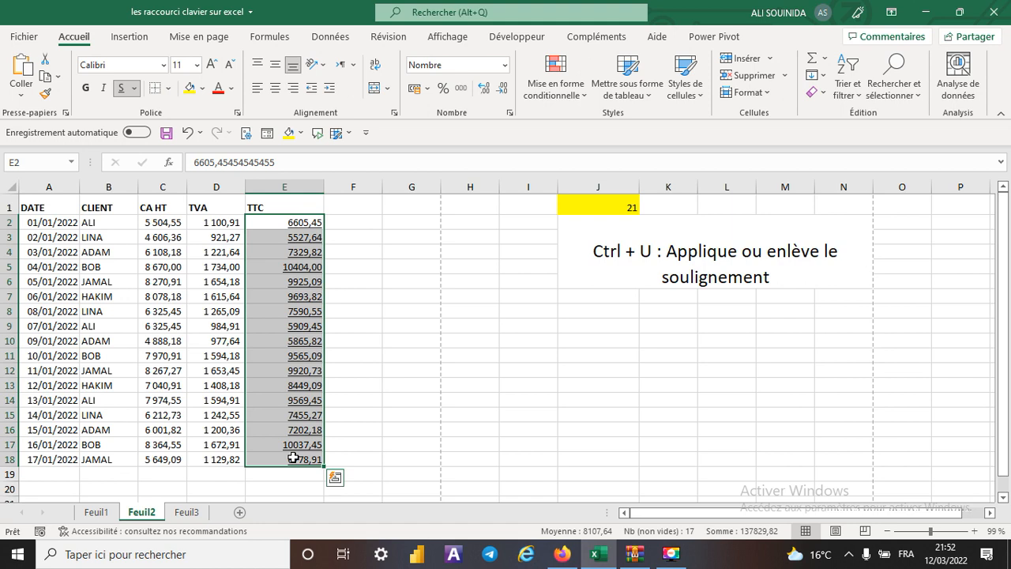
key("ctrl+z")
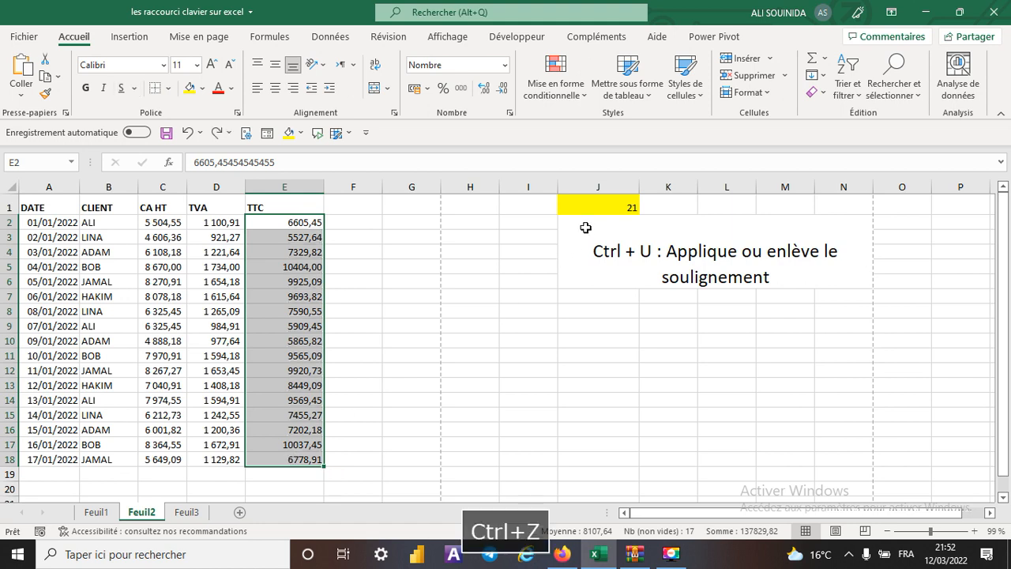
- Set the shortcut number in J1 to 22
left_click(598, 206)
left_click(646, 207)
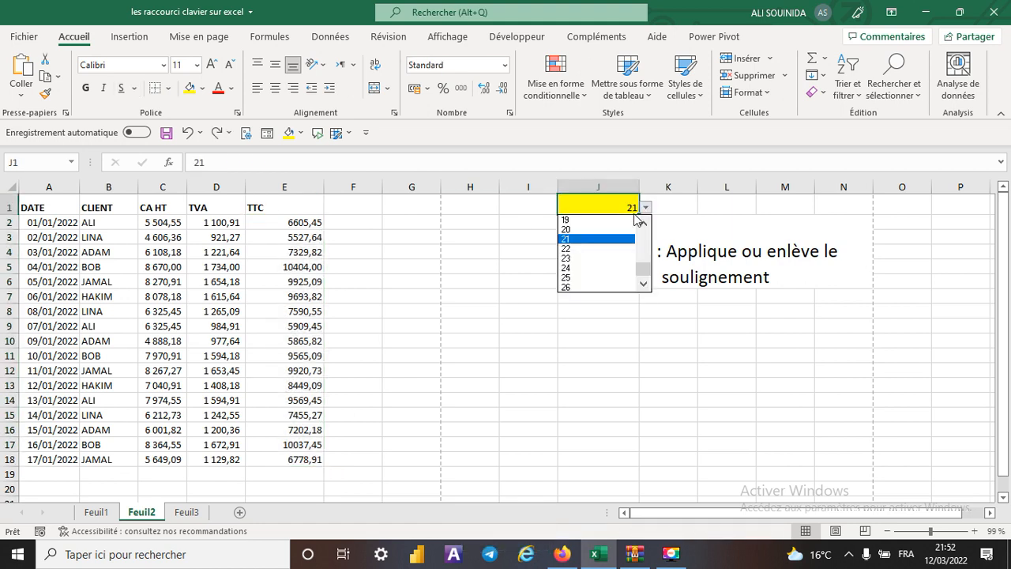
left_click(580, 250)
left_click(678, 354)
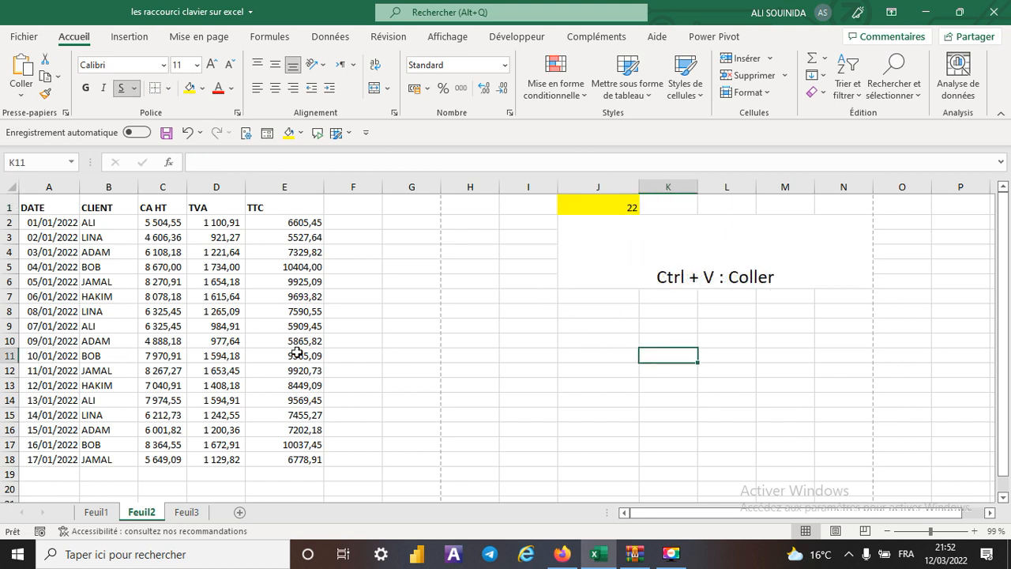
- Copy the TTC values from E2:E18 and paste them starting at cell I11
left_click(296, 225)
left_click_drag(296, 225, 295, 451)
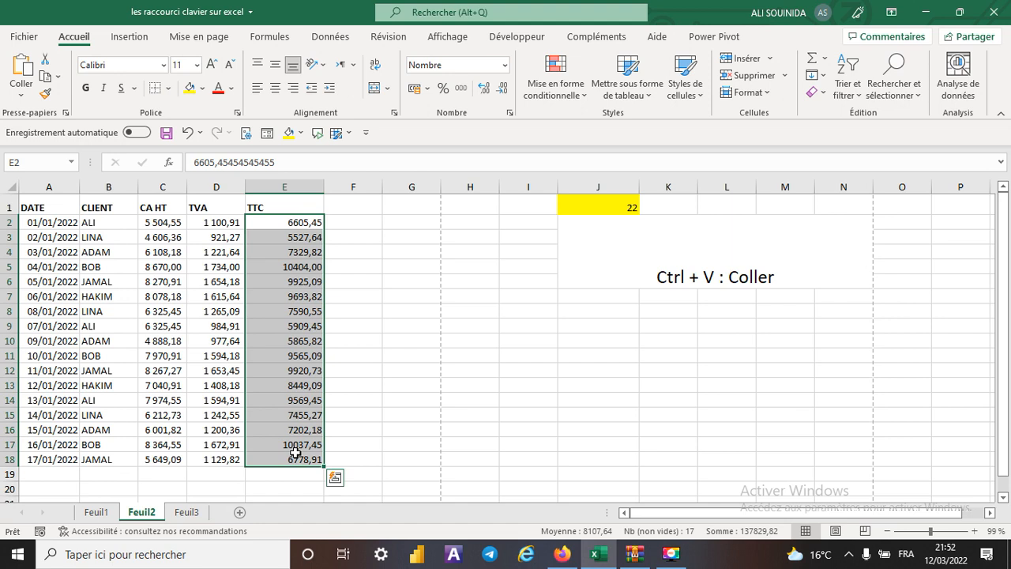
key("ctrl+c")
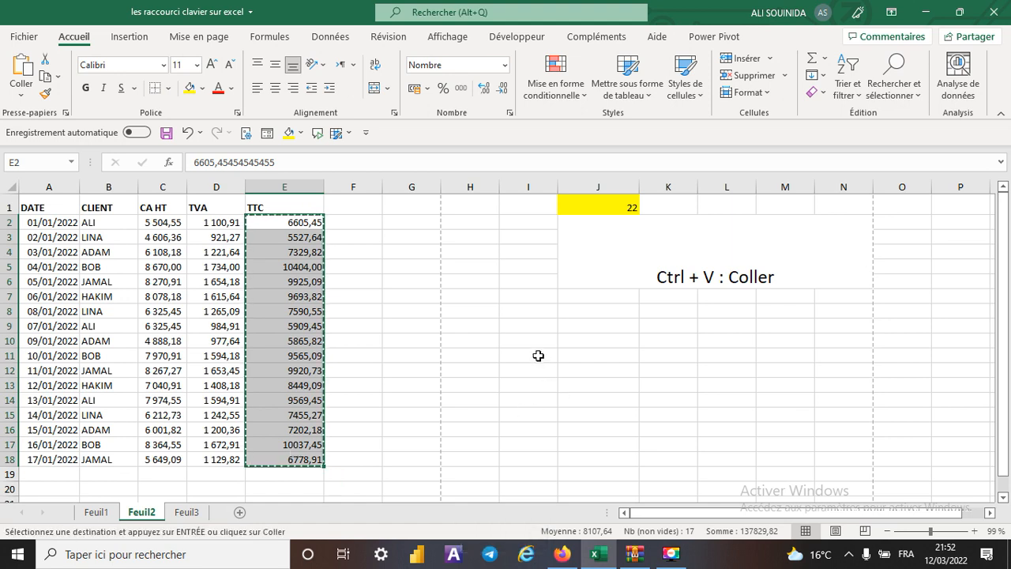
left_click(538, 355)
key("ctrl+v")
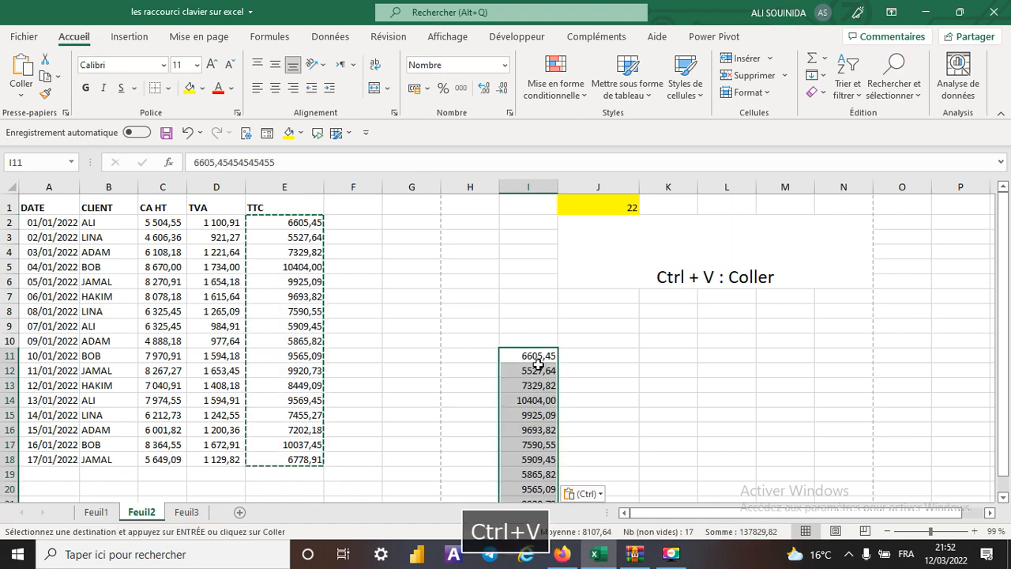
left_click(658, 397)
- Clear the contents of the pasted values in I11:I27
left_click(539, 360)
left_click_drag(539, 360, 534, 468)
right_click(545, 336)
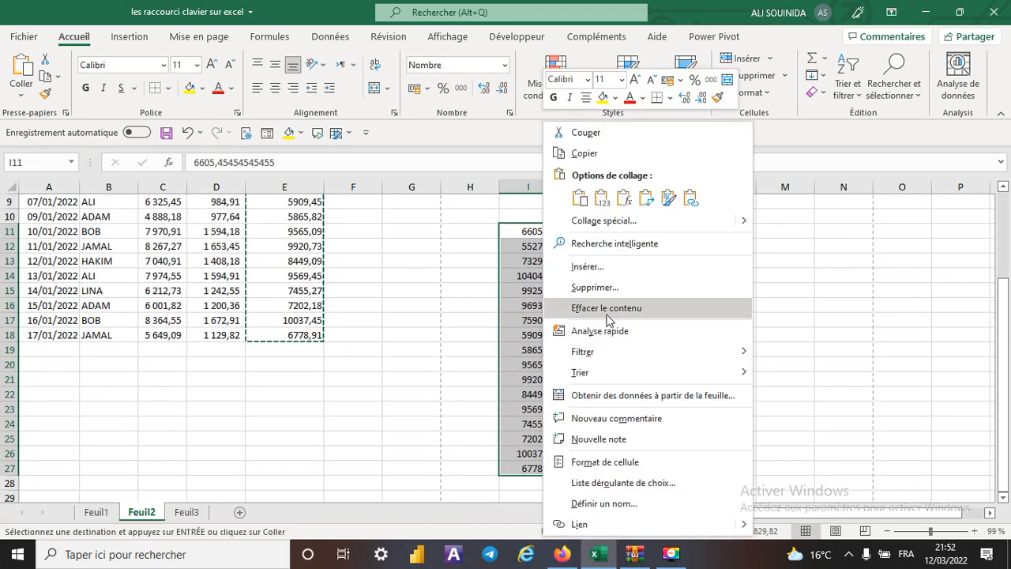
left_click(605, 323)
left_click(702, 360)
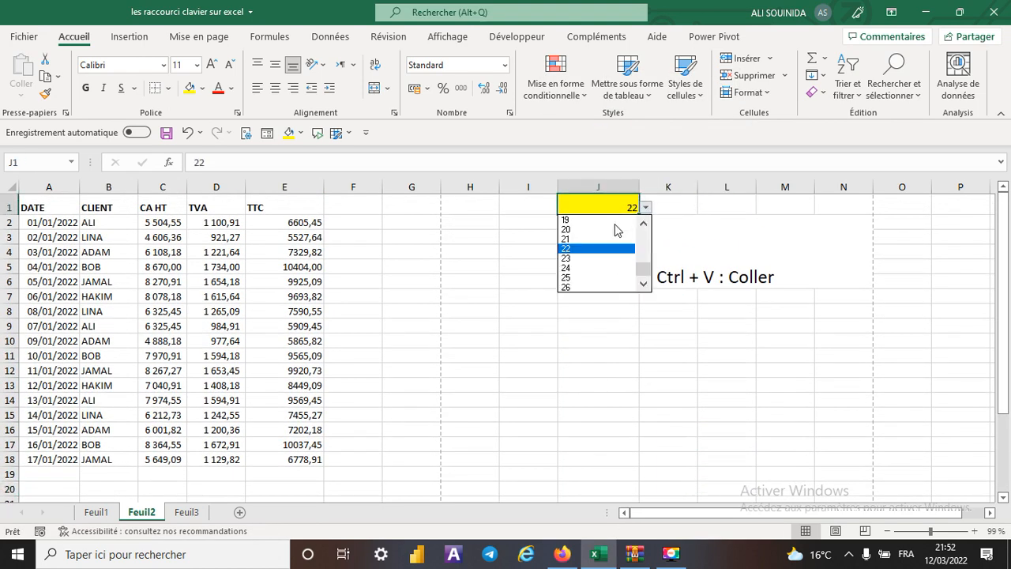
- Set the shortcut number in J1 to 23
left_click(586, 259)
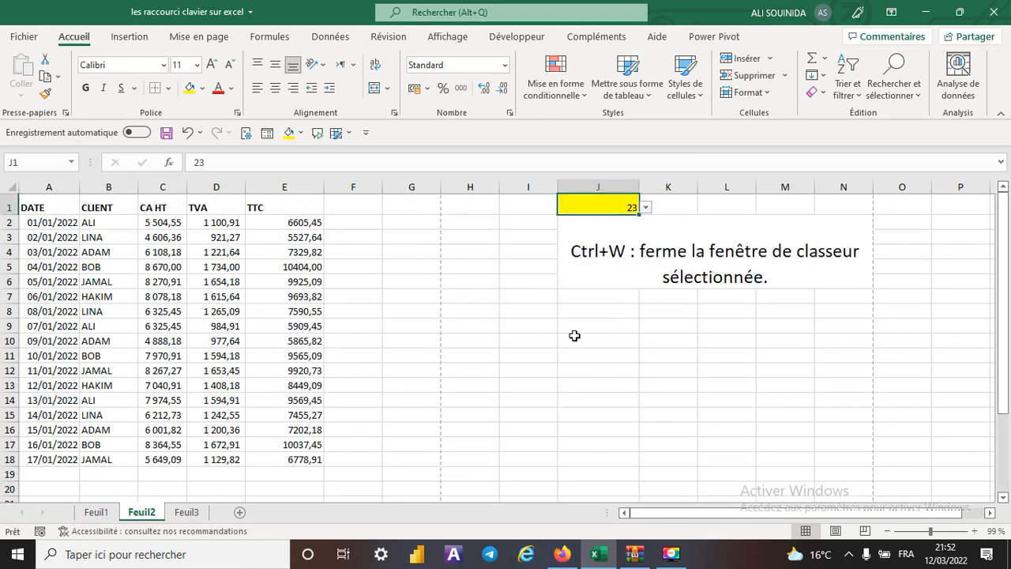
left_click(717, 369)
- Try to close the workbook window, and cancel at the prompt to save changes
left_click(404, 341)
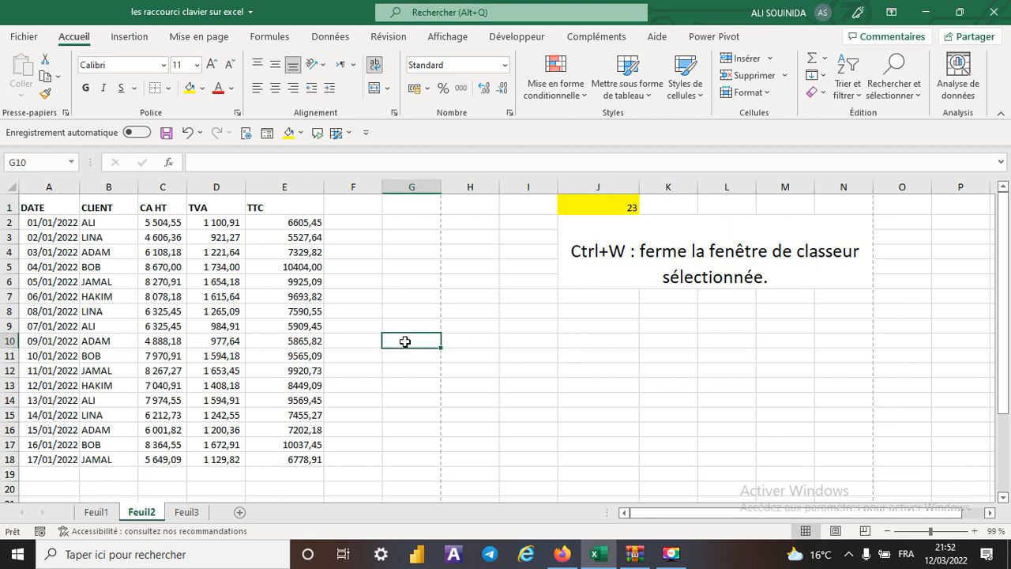
key("ctrl+w")
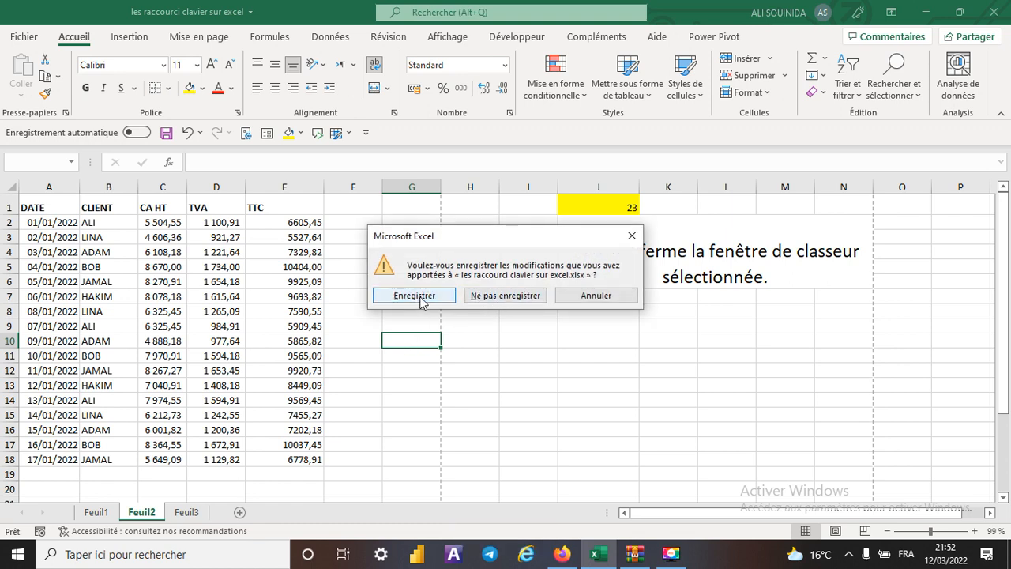
left_click(632, 236)
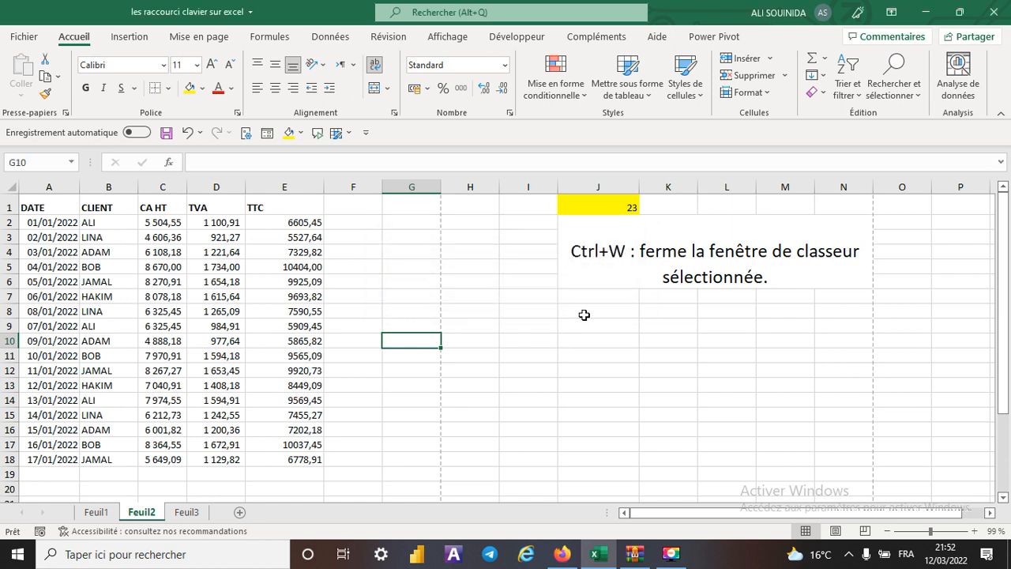
- Save the workbook and set the shortcut number in J1 to 24
left_click(549, 367)
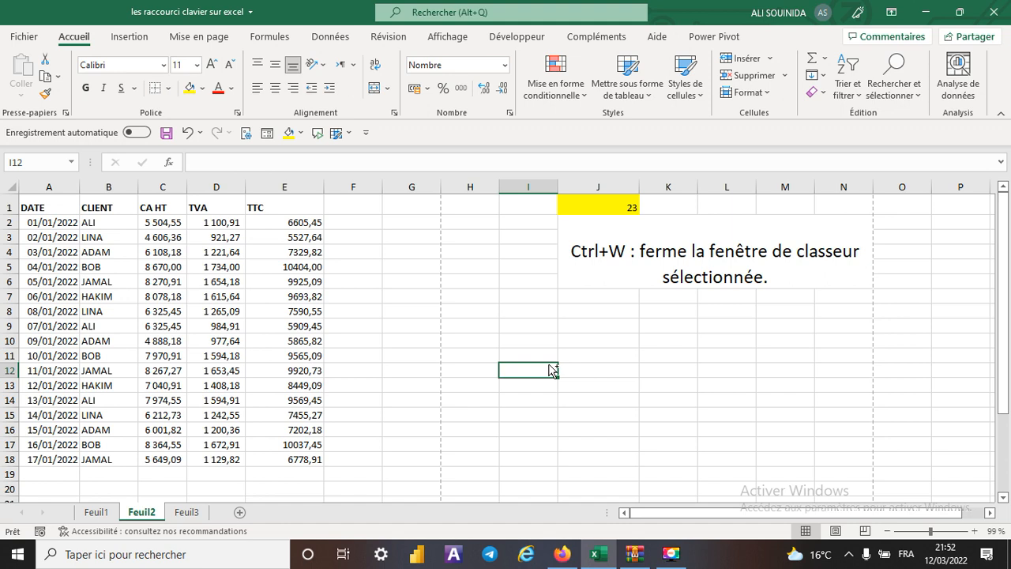
key("ctrl+s")
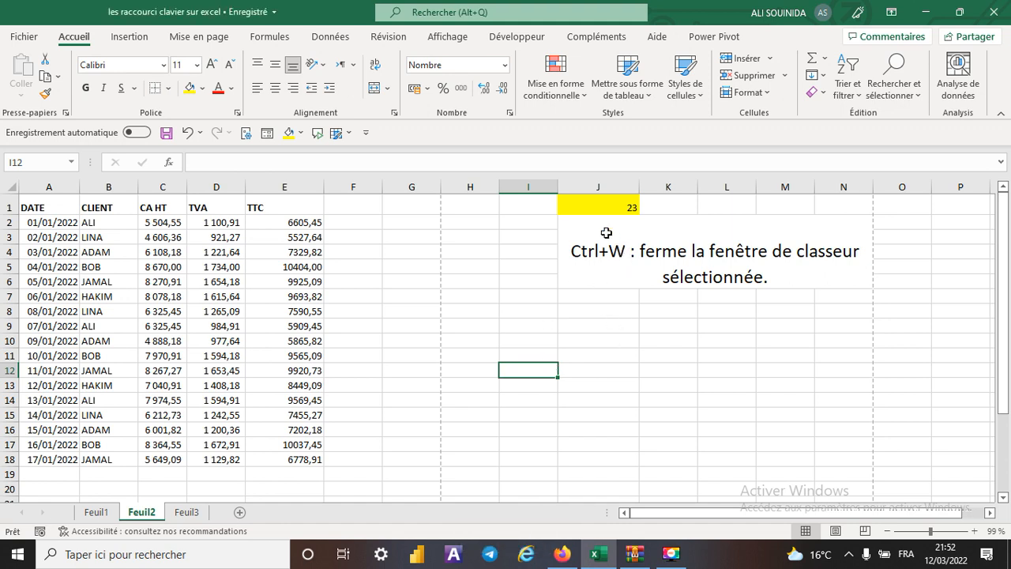
left_click(600, 209)
left_click(646, 208)
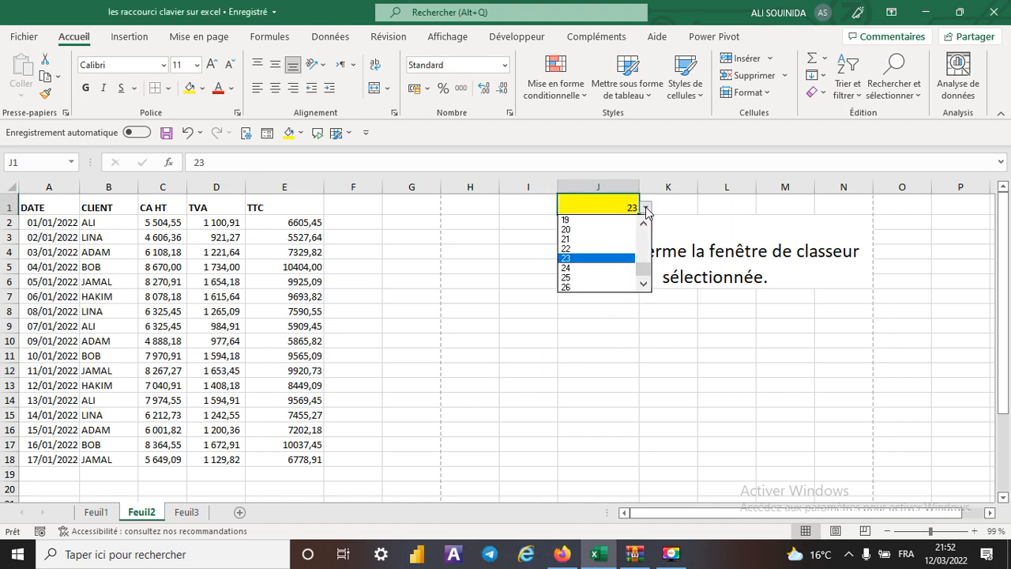
left_click(589, 268)
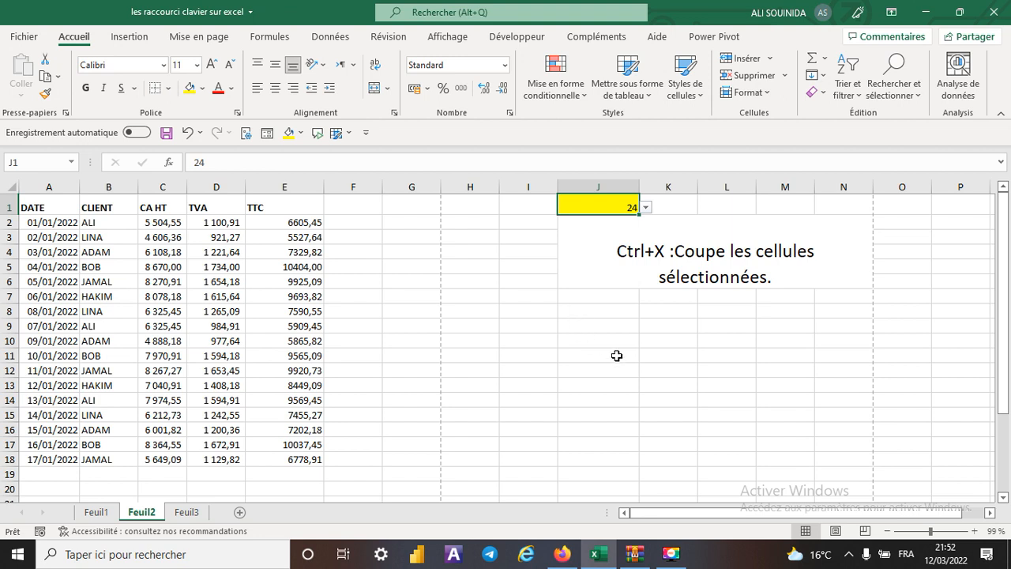
left_click(667, 370)
- Move the TTC values in E2:E18 to column I starting at I10 with cut and paste, and undo the move
left_click_drag(291, 222, 293, 461)
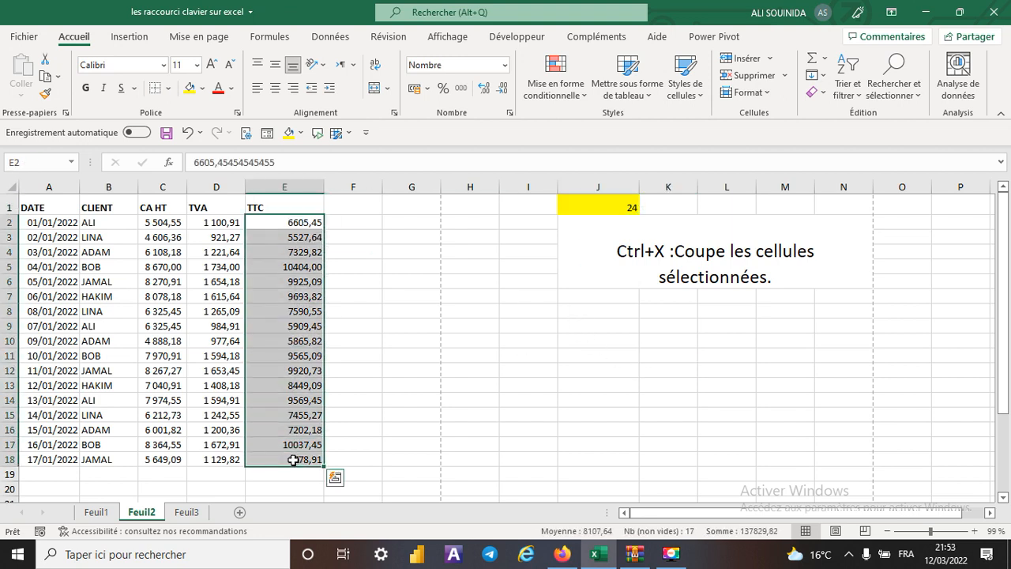
key("ctrl+x")
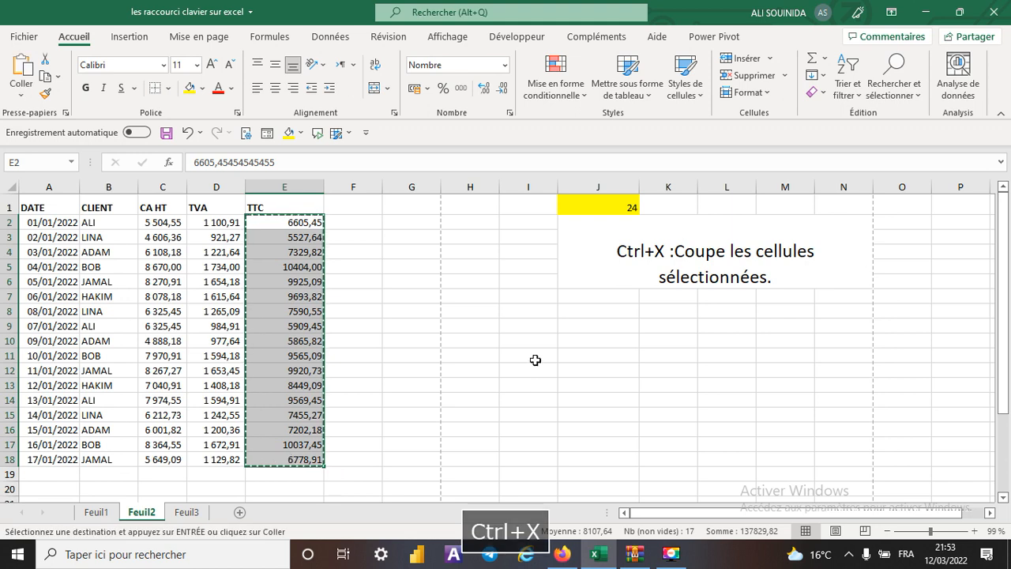
left_click(529, 335)
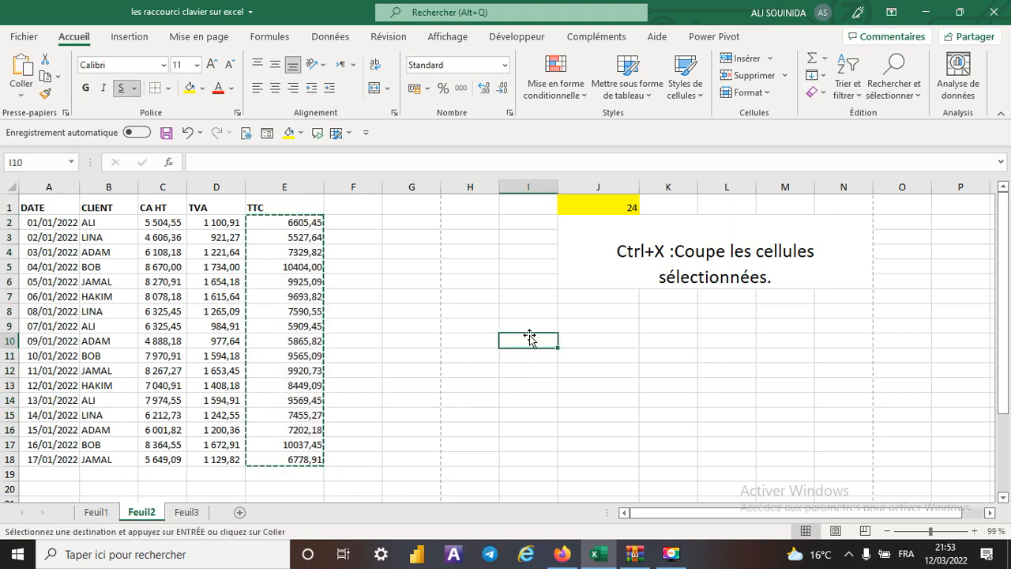
key("ctrl+v")
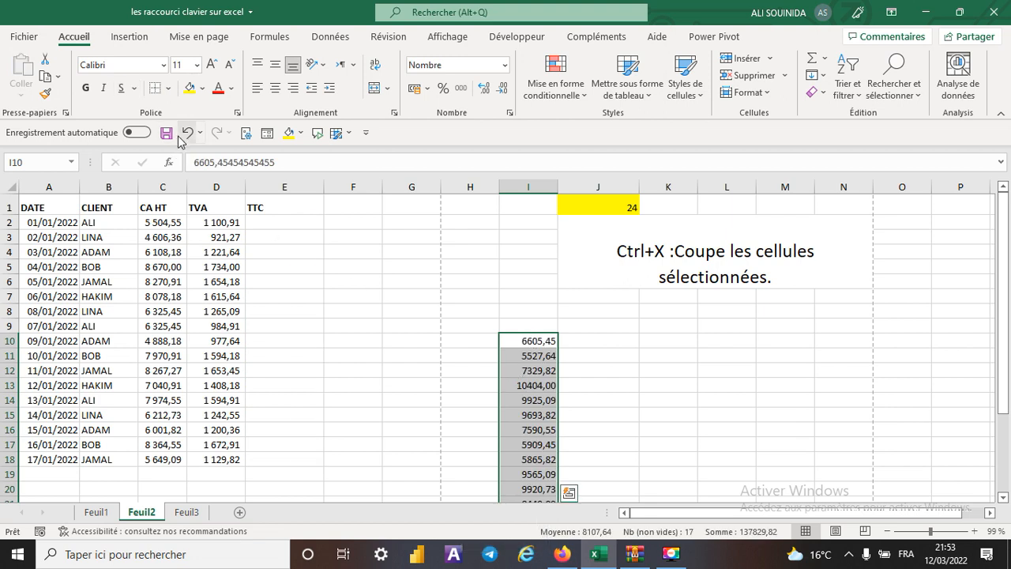
key("ctrl+z")
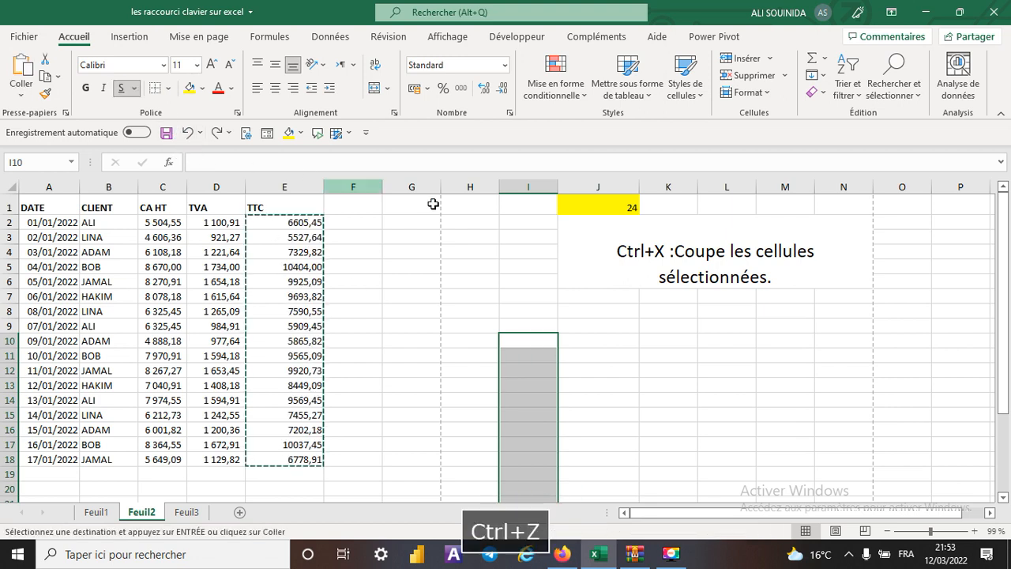
key("Escape")
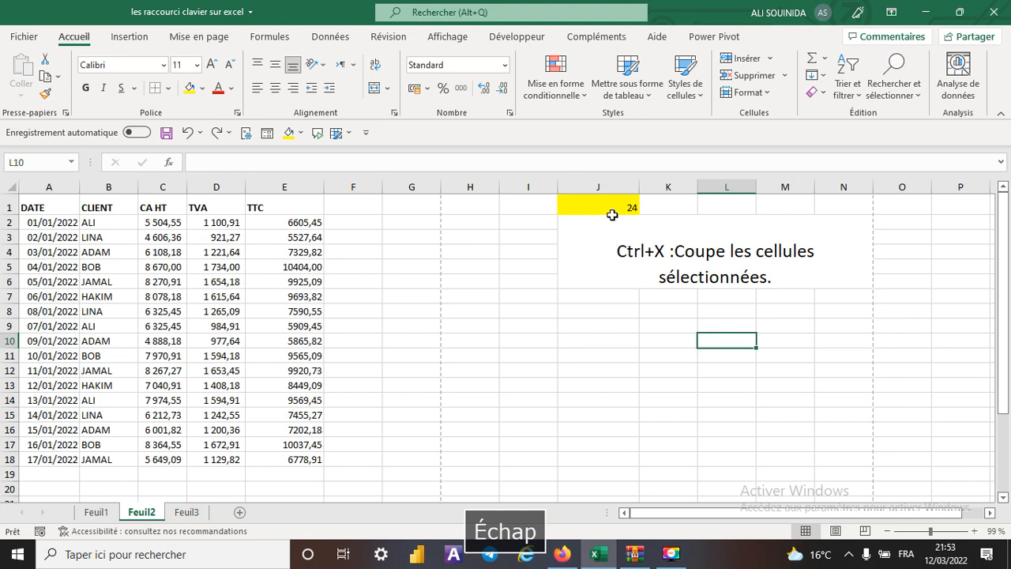
- Set the shortcut number in J1 to 25
left_click(608, 209)
left_click(646, 207)
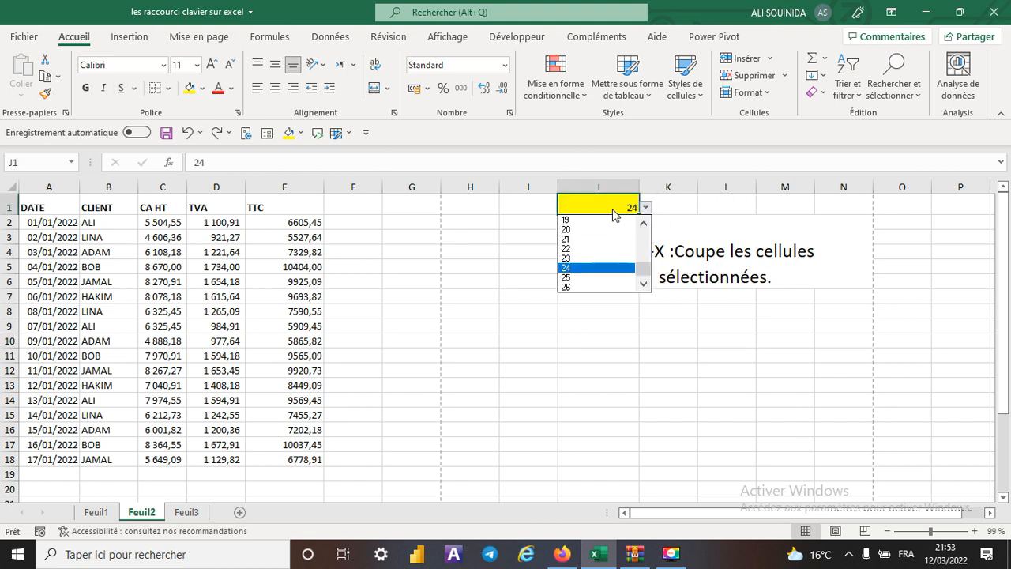
left_click(584, 269)
left_click(594, 361)
- Fill cell H6 with yellow and repeat that last action on cells H10 and H14
left_click(464, 281)
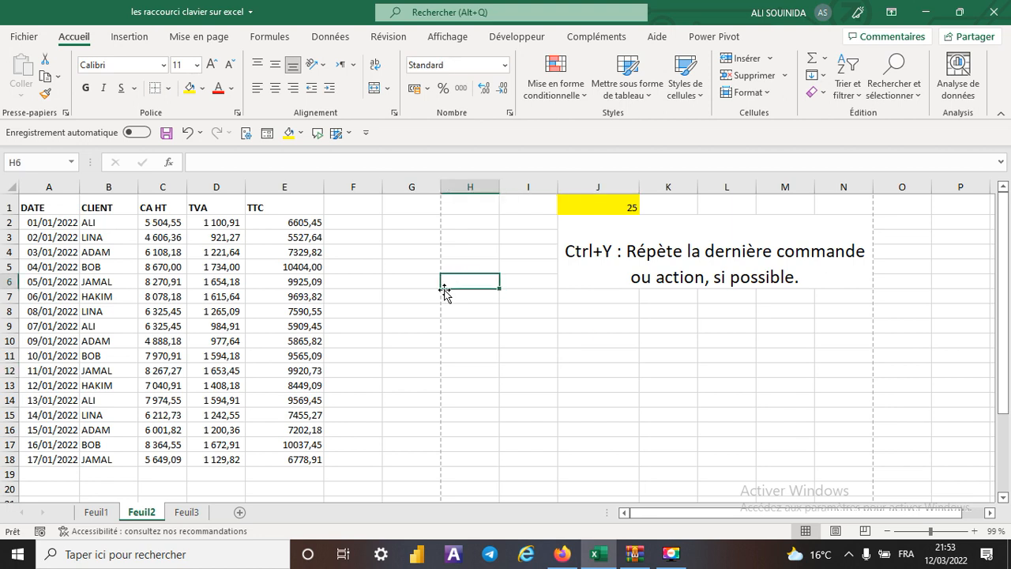
left_click(190, 87)
left_click(469, 343)
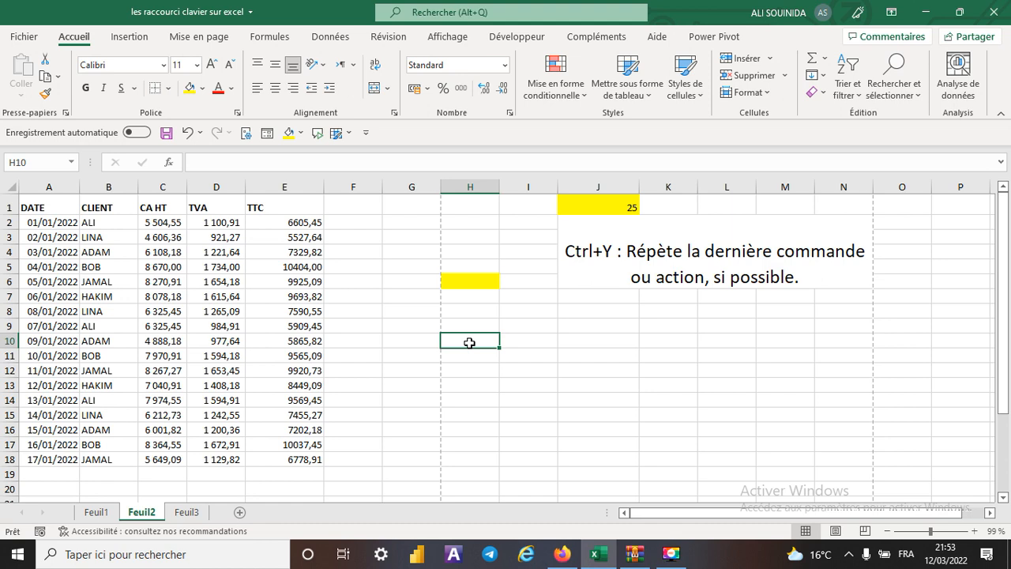
key("ctrl+y")
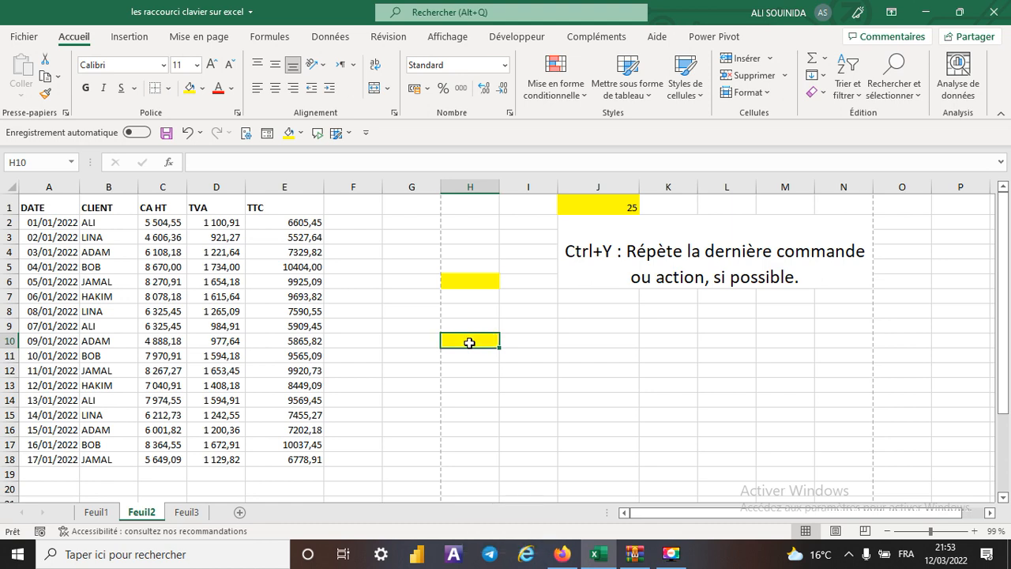
left_click(559, 366)
left_click(482, 340)
left_click(480, 397)
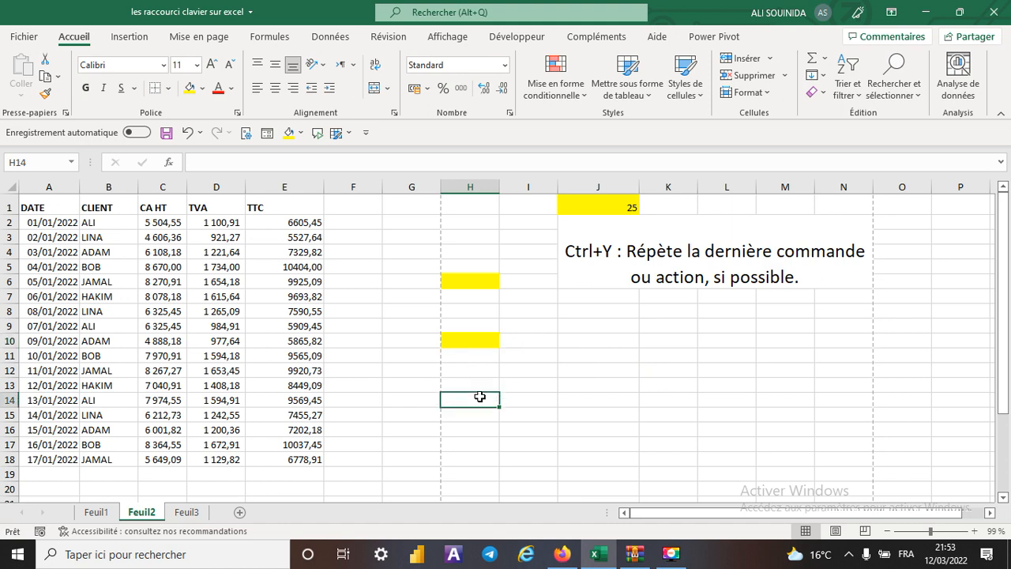
key("F4")
- Remove the fill colour from cells H6:H15
left_click_drag(481, 279, 487, 420)
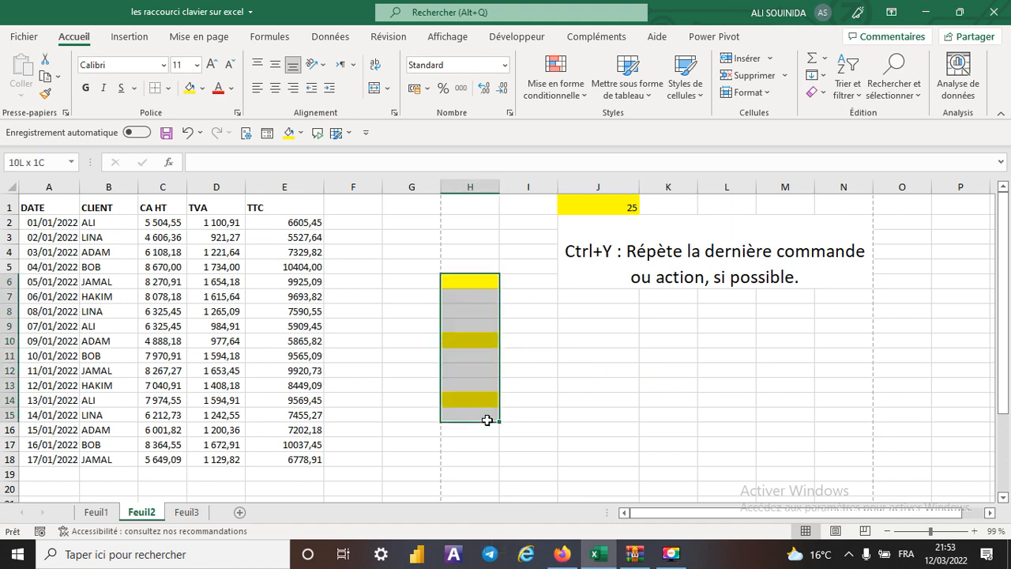
left_click(301, 134)
left_click(331, 297)
left_click(668, 368)
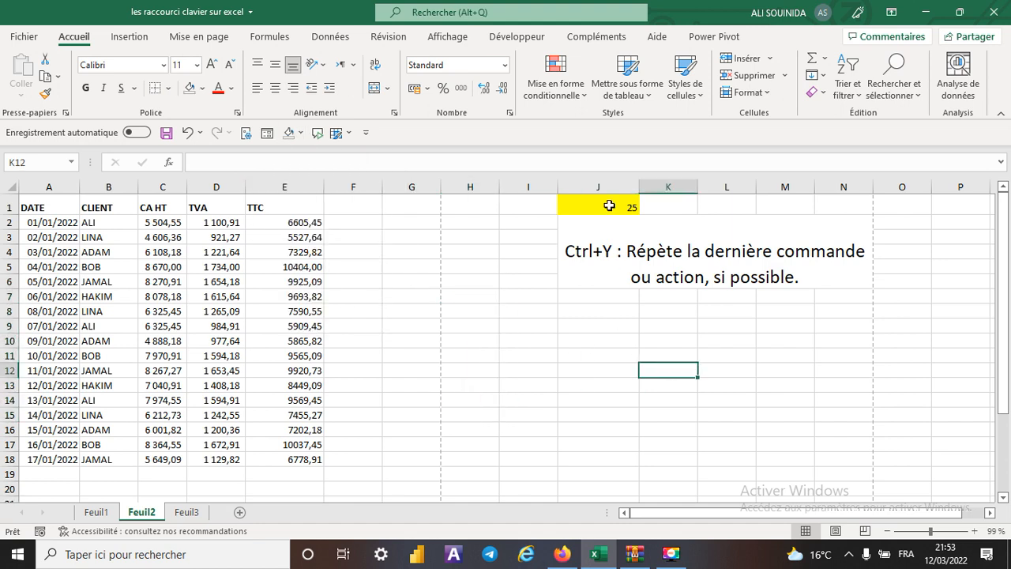
- Set the shortcut number in J1 to 26
left_click(608, 210)
left_click(646, 207)
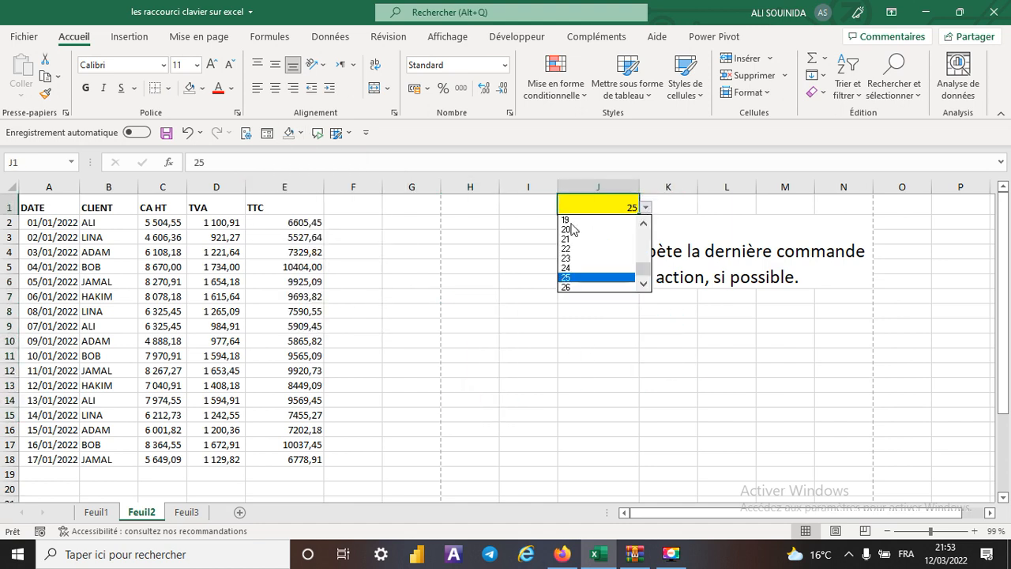
left_click(564, 287)
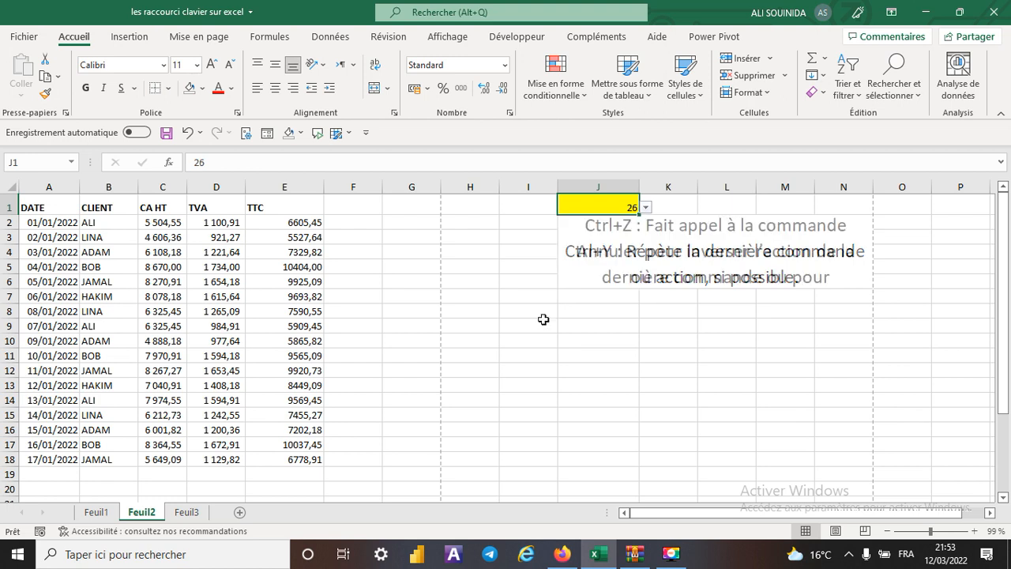
left_click(648, 369)
- Enter the text AAAAAAA in cell I11 and undo the entry
left_click(531, 356)
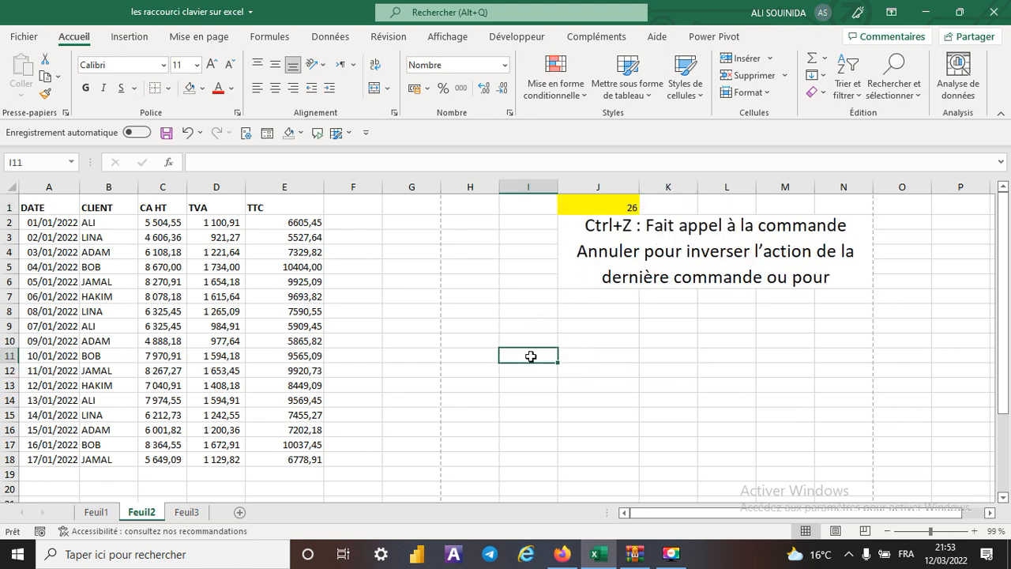
type("AAAAAAA")
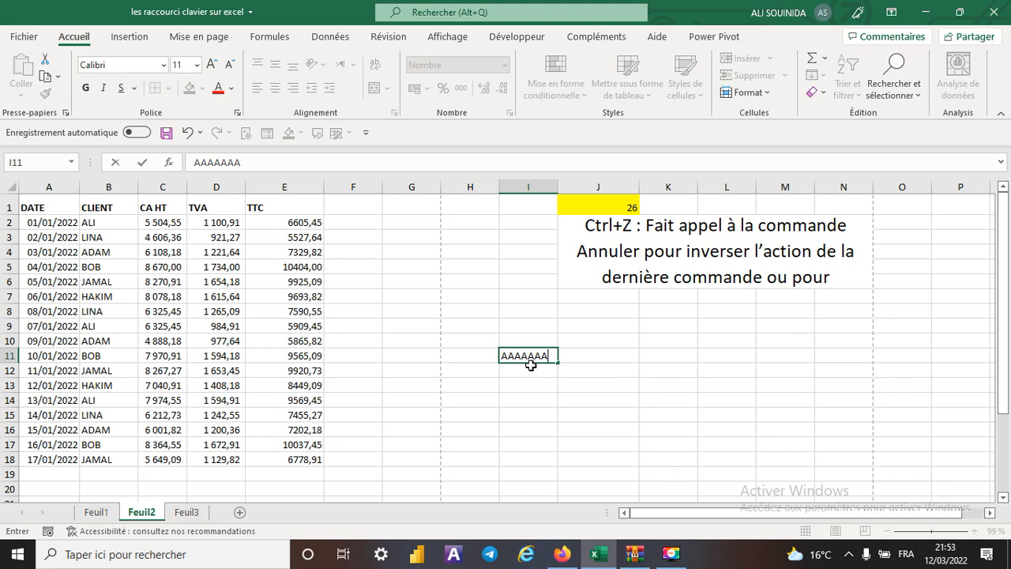
key("ctrl+z")
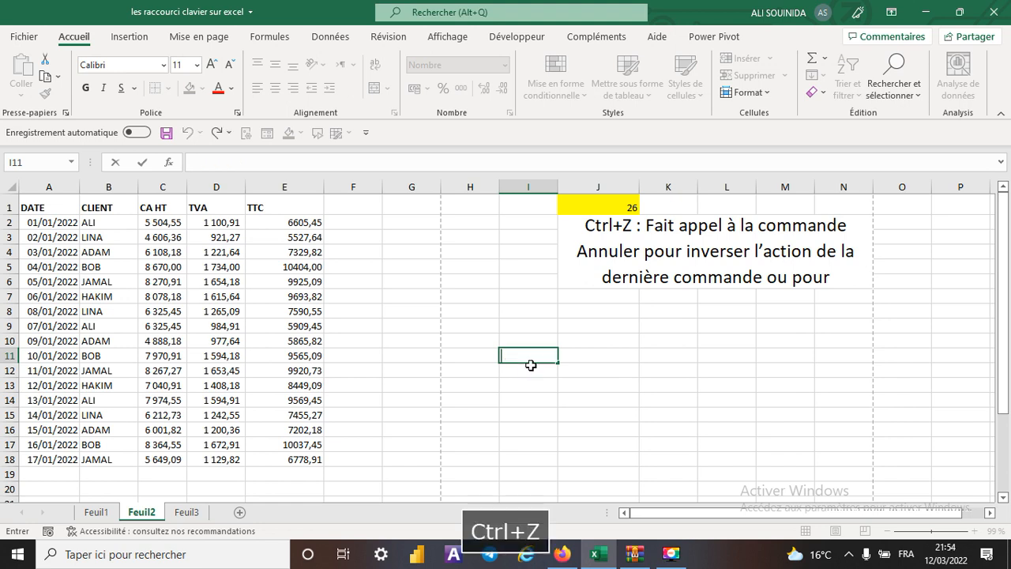
key("ctrl+z")
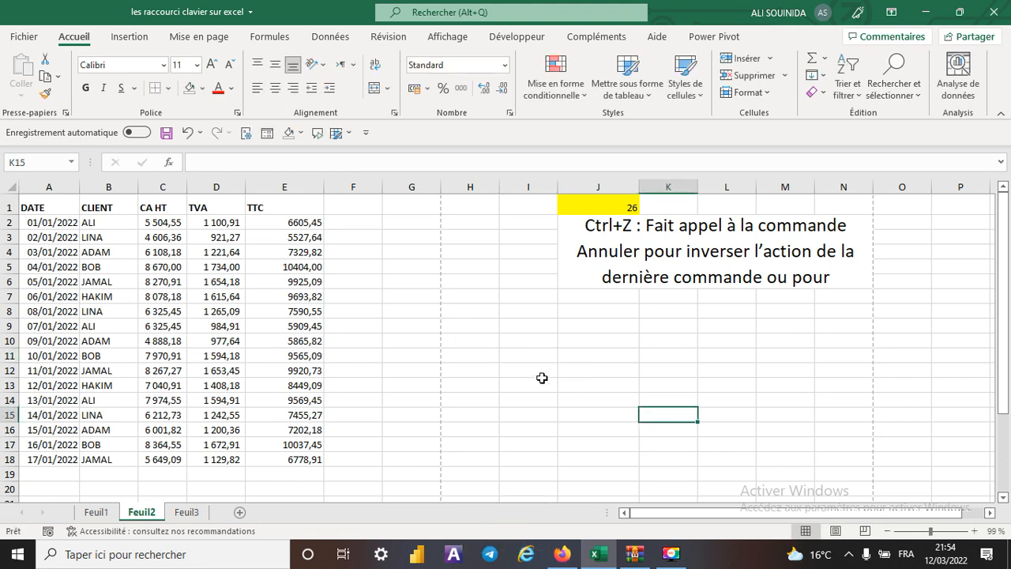